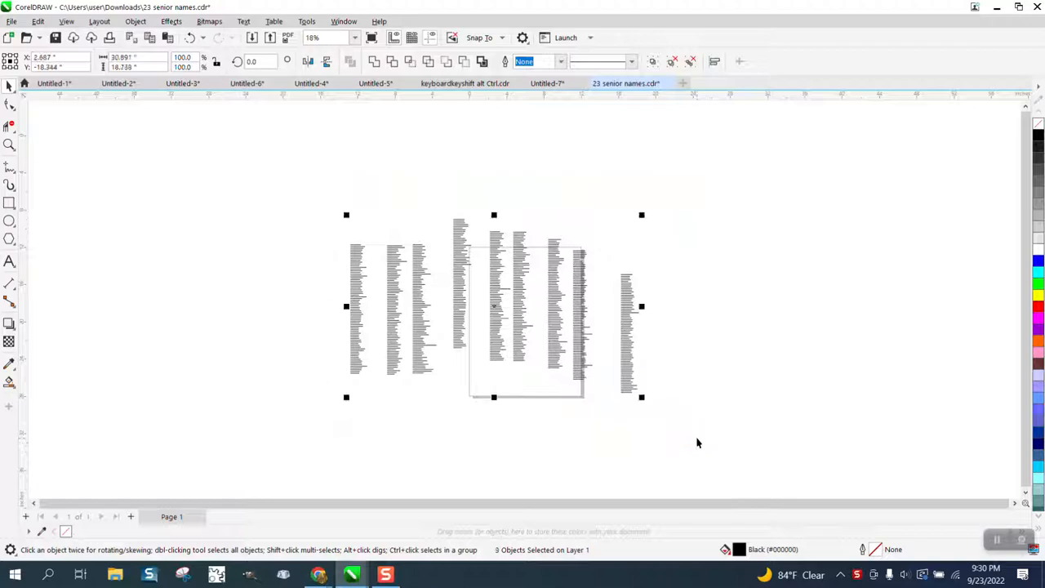
# - Top-align the nine name columns, then move the last one closer to the others and the leftmost one farther away
pyautogui.click(574, 400)
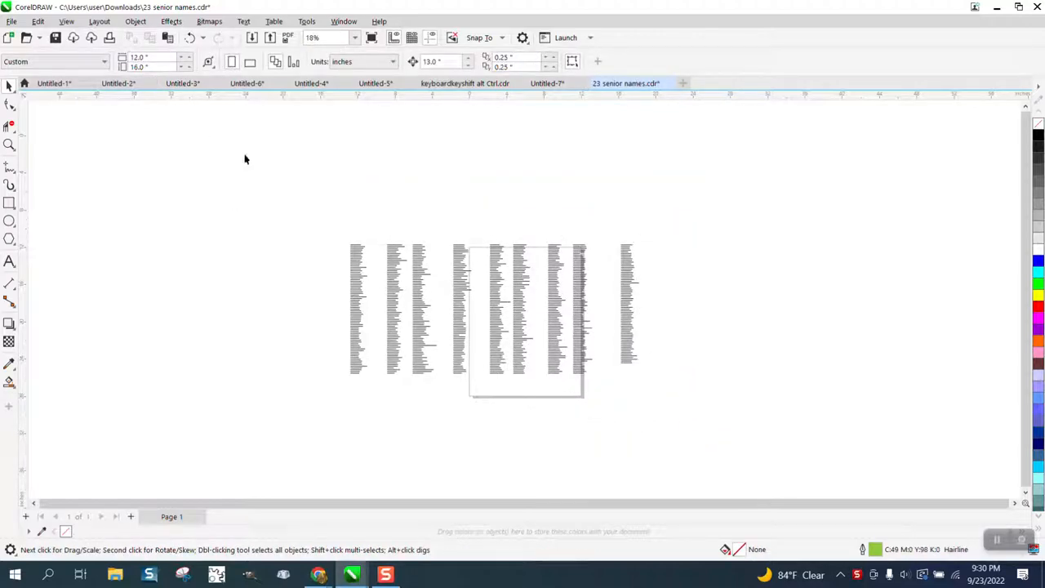
pyautogui.moveTo(627, 296); pyautogui.dragTo(601, 294)
pyautogui.moveTo(399, 282); pyautogui.dragTo(289, 270)
# - Ungroup the leftmost name column into its individual names and group those names back into one column
pyautogui.click(172, 22)
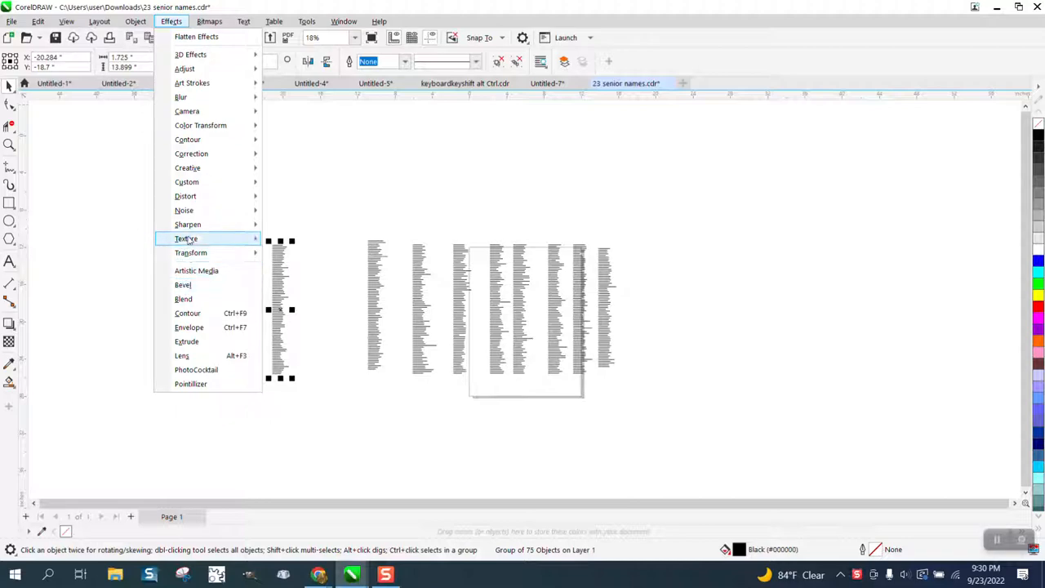
pyautogui.moveTo(138, 22)
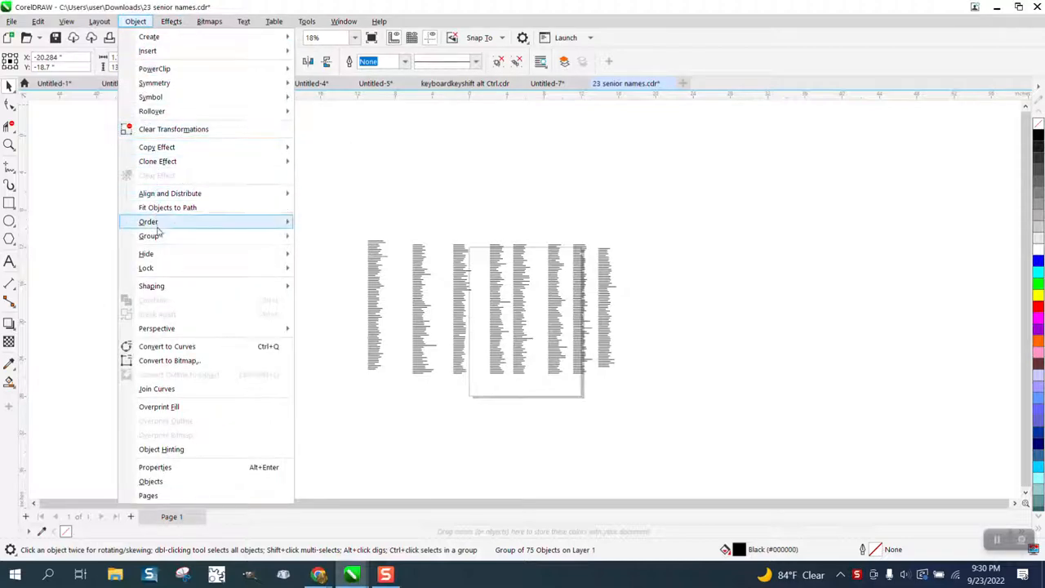
pyautogui.moveTo(155, 236)
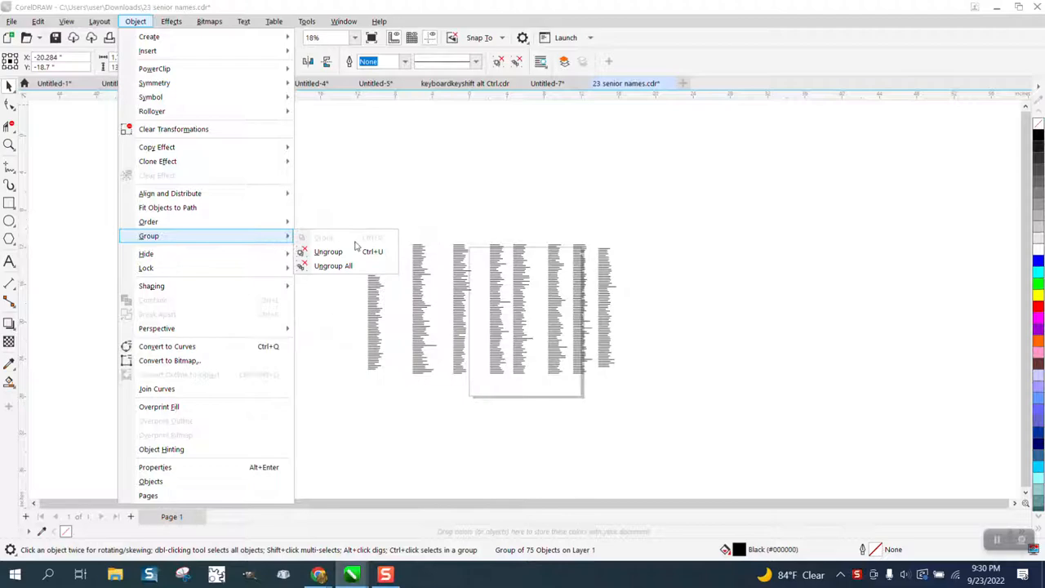
pyautogui.click(330, 252)
pyautogui.moveTo(226, 171); pyautogui.dragTo(336, 404)
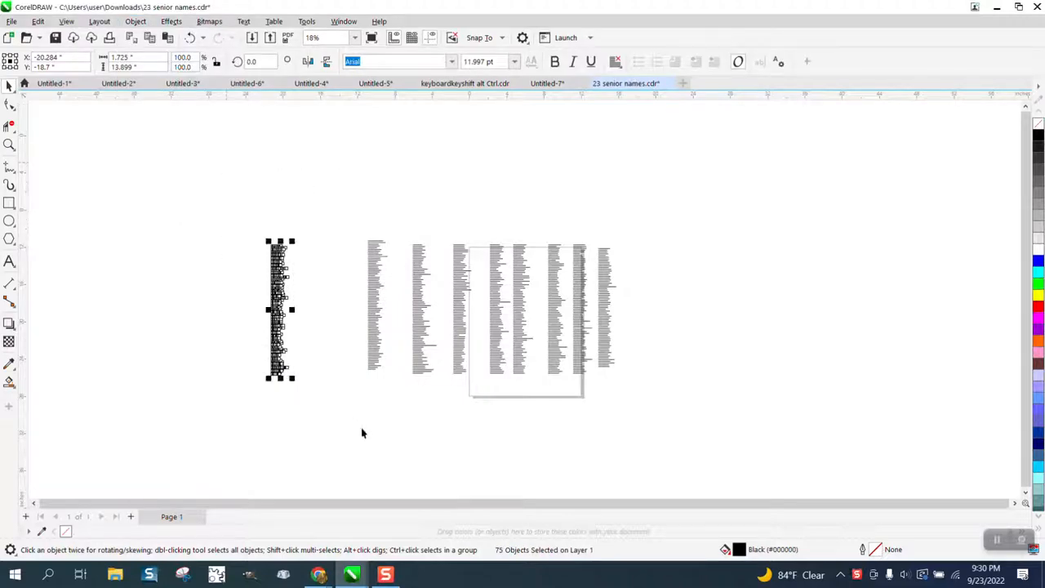
pyautogui.moveTo(357, 205); pyautogui.dragTo(332, 319)
pyautogui.moveTo(249, 203); pyautogui.dragTo(344, 413)
pyautogui.hotkey('ctrl', 'g')
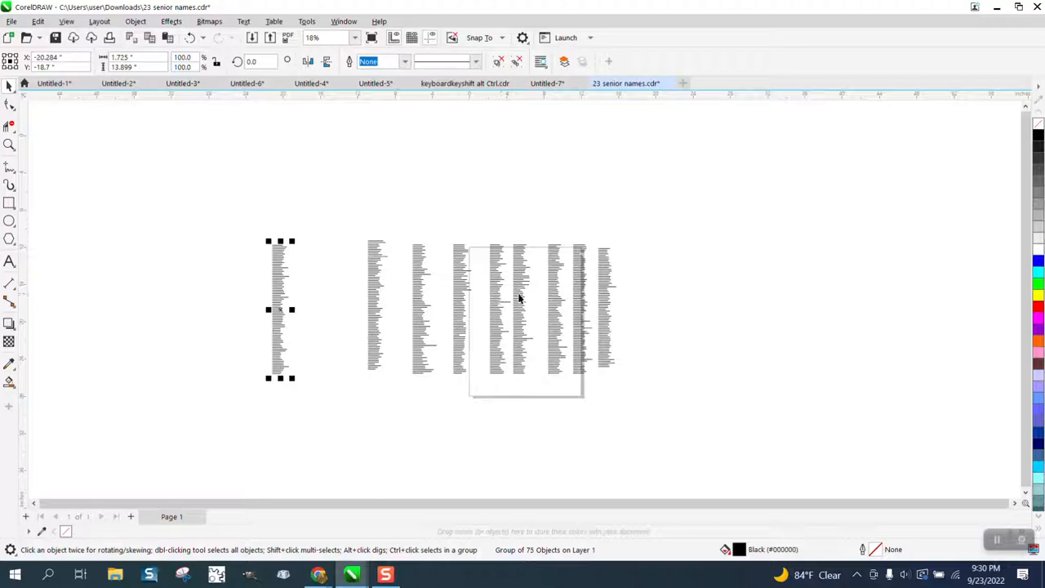
# - Move the grouped name columns closer together so they stand in a compact row
pyautogui.moveTo(281, 245); pyautogui.dragTo(348, 242)
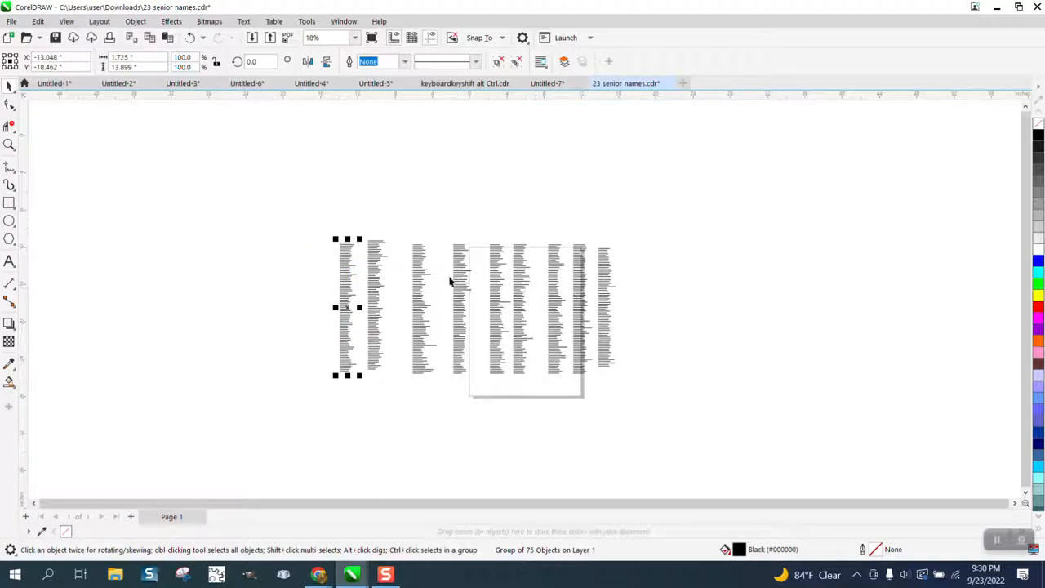
pyautogui.moveTo(422, 281); pyautogui.dragTo(399, 281)
pyautogui.moveTo(461, 289); pyautogui.dragTo(418, 290)
pyautogui.moveTo(493, 296); pyautogui.dragTo(437, 295)
pyautogui.moveTo(517, 296); pyautogui.dragTo(459, 296)
pyautogui.moveTo(551, 300); pyautogui.dragTo(483, 299)
pyautogui.moveTo(577, 309); pyautogui.dragTo(503, 308)
pyautogui.moveTo(604, 306); pyautogui.dragTo(535, 311)
# - Scale all nine name columns down together to about 13.8 by 9.2 inches
pyautogui.moveTo(294, 229); pyautogui.dragTo(609, 438)
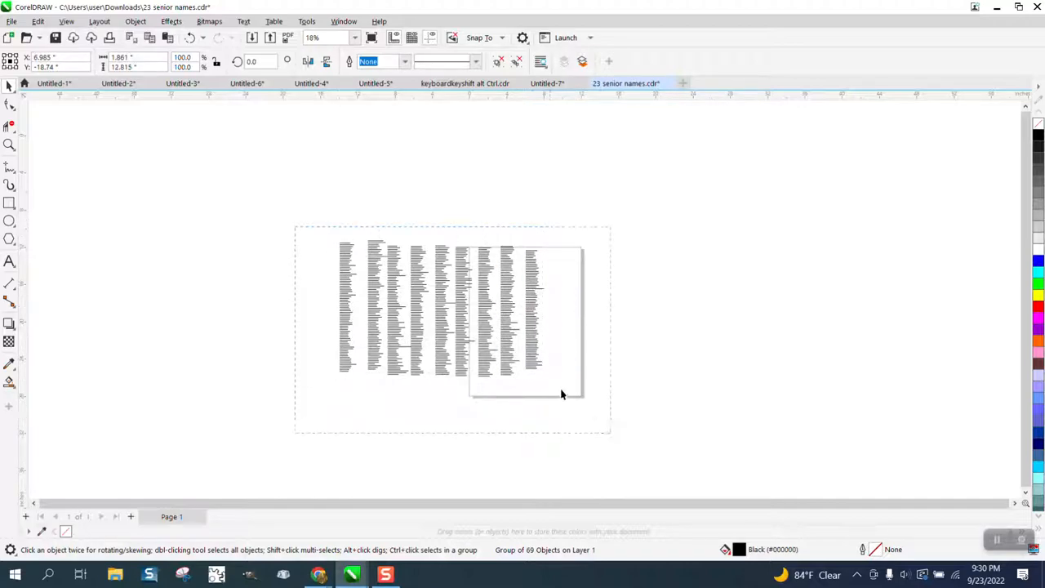
pyautogui.moveTo(547, 384); pyautogui.dragTo(532, 330)
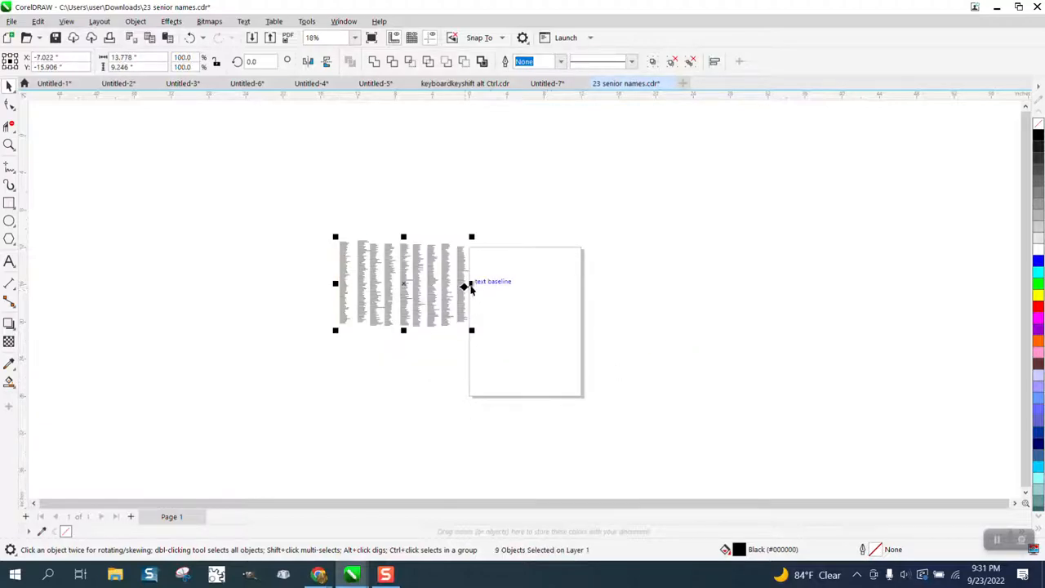
pyautogui.click(594, 292)
# - Move the name columns one at a time onto the page, filling it from its right edge to its left edge
pyautogui.moveTo(458, 283); pyautogui.dragTo(571, 287)
pyautogui.moveTo(459, 283); pyautogui.dragTo(563, 286)
pyautogui.moveTo(411, 284); pyautogui.dragTo(531, 286)
pyautogui.moveTo(414, 284); pyautogui.dragTo(533, 286)
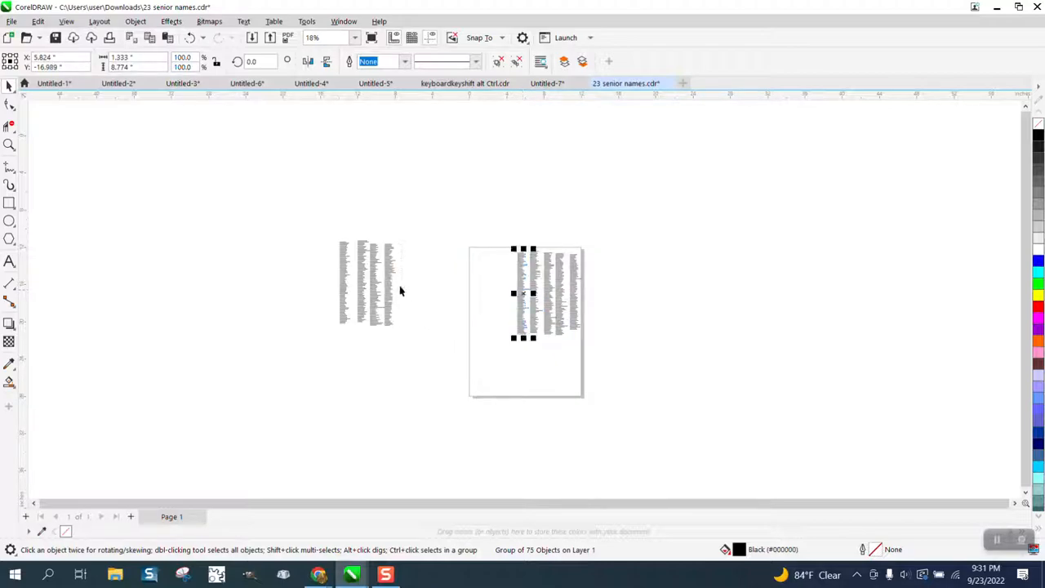
pyautogui.moveTo(390, 286); pyautogui.dragTo(506, 288)
pyautogui.moveTo(381, 290); pyautogui.dragTo(483, 298)
pyautogui.moveTo(341, 273); pyautogui.dragTo(471, 286)
# - Nudge the leftmost name column fully inside the page's left edge
pyautogui.click(9, 144)
pyautogui.moveTo(437, 238); pyautogui.dragTo(677, 373)
pyautogui.moveTo(263, 153); pyautogui.dragTo(603, 488)
pyautogui.click(9, 86)
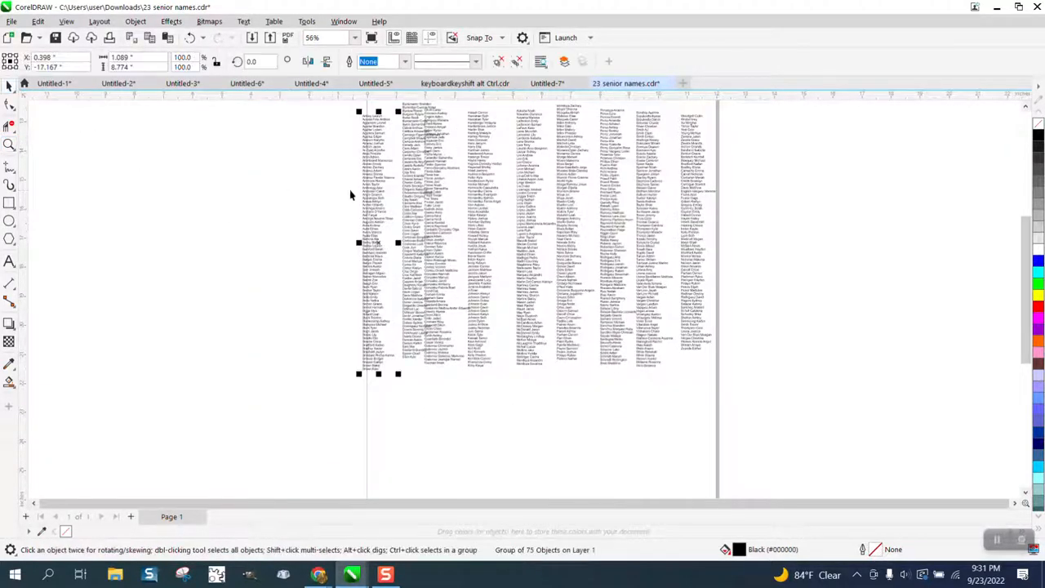
pyautogui.moveTo(381, 189); pyautogui.dragTo(387, 193)
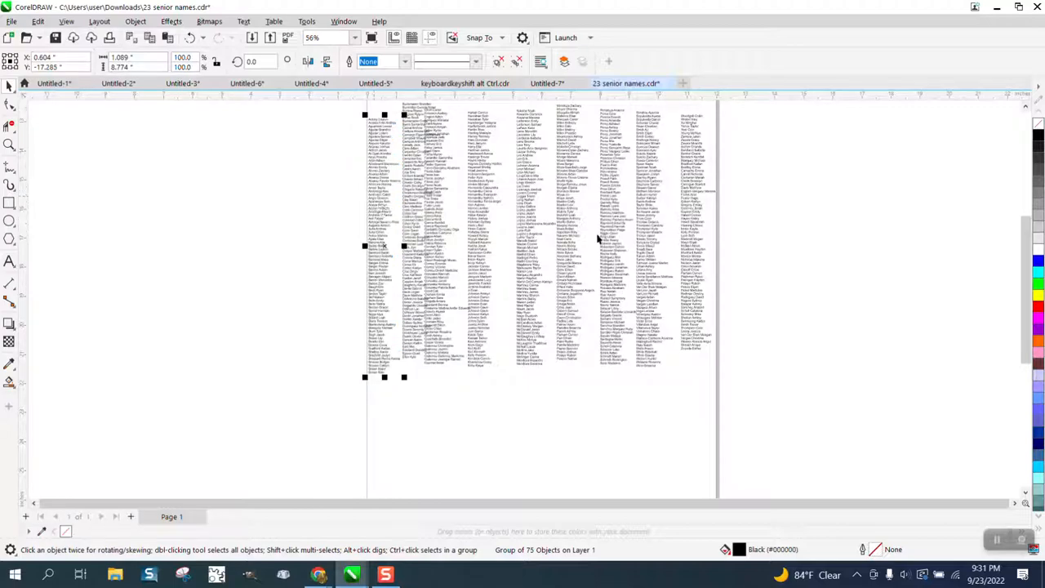
# - Top-align all nine name columns on the page
pyautogui.scroll(-1, 627, 306)
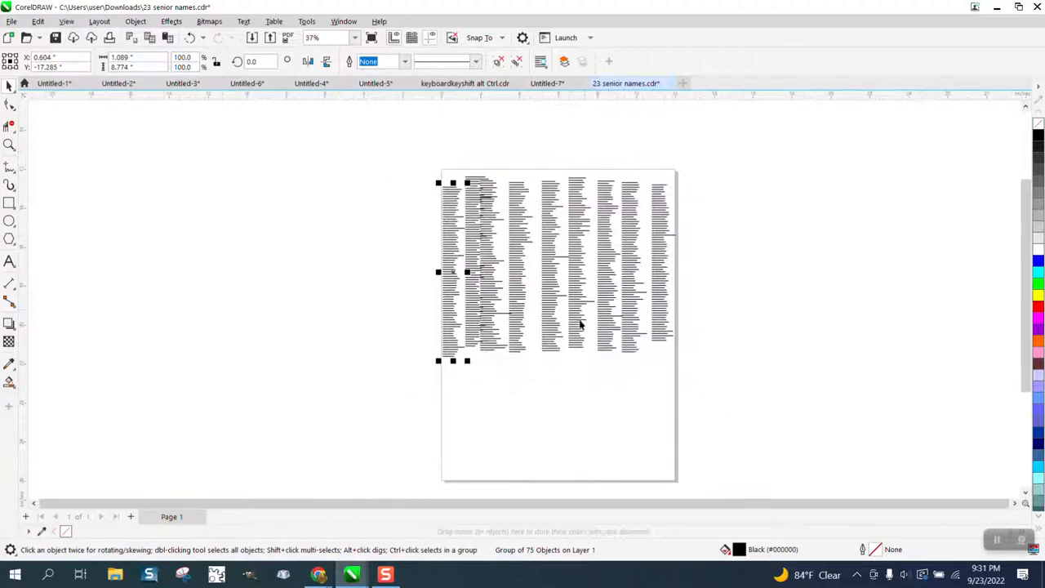
pyautogui.moveTo(399, 138); pyautogui.dragTo(767, 402)
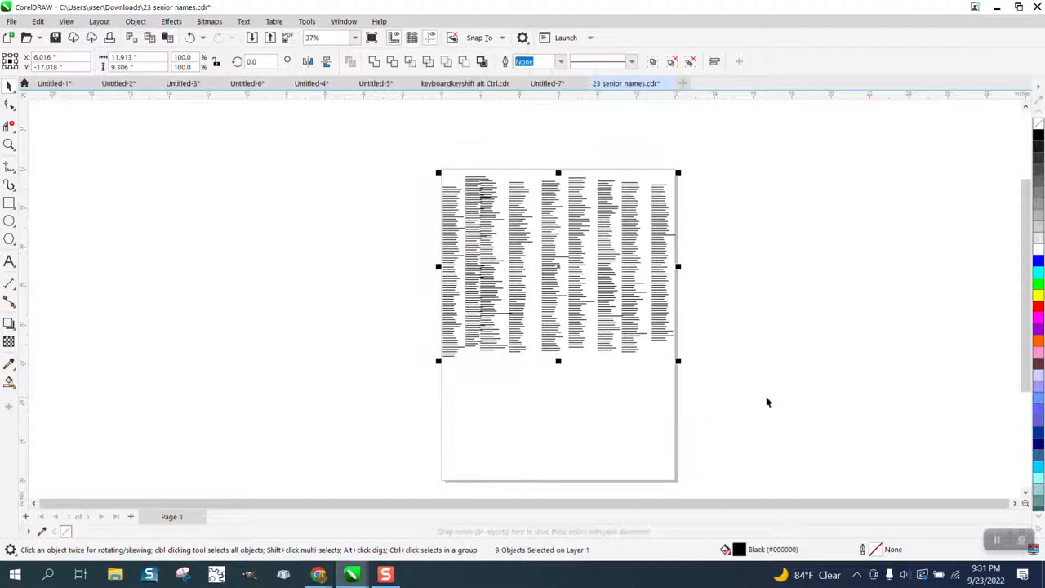
pyautogui.press('t')
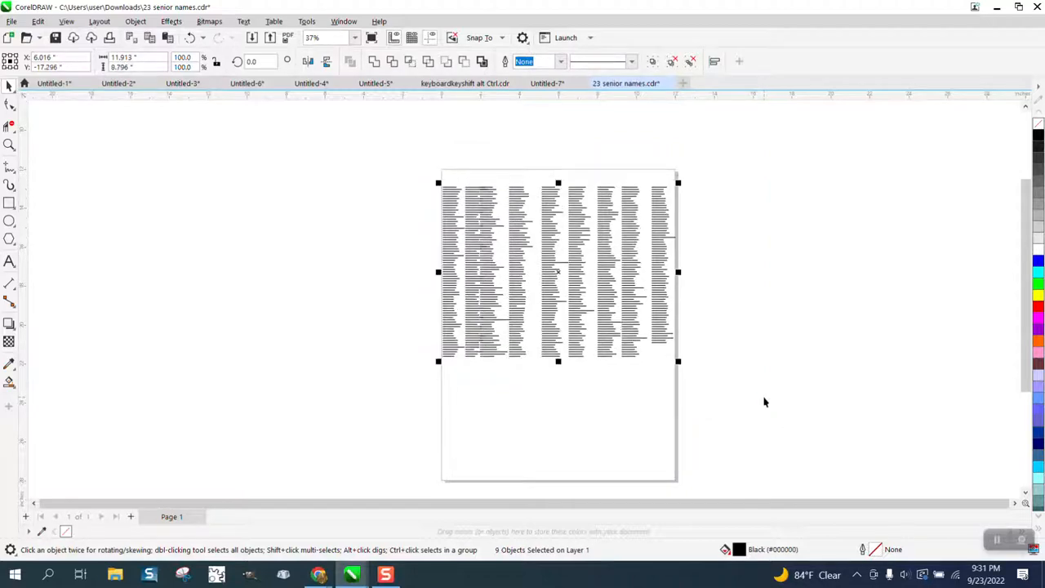
pyautogui.click(741, 345)
# - Distribute the nine name columns horizontally with equal spacing between them using Align and Distribute
pyautogui.moveTo(409, 146); pyautogui.dragTo(823, 422)
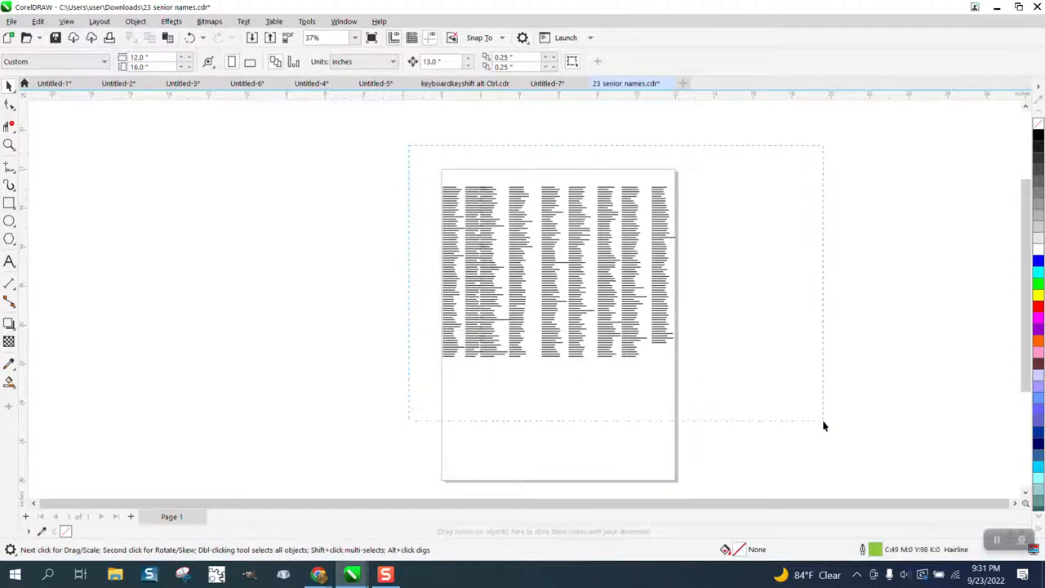
pyautogui.click(344, 21)
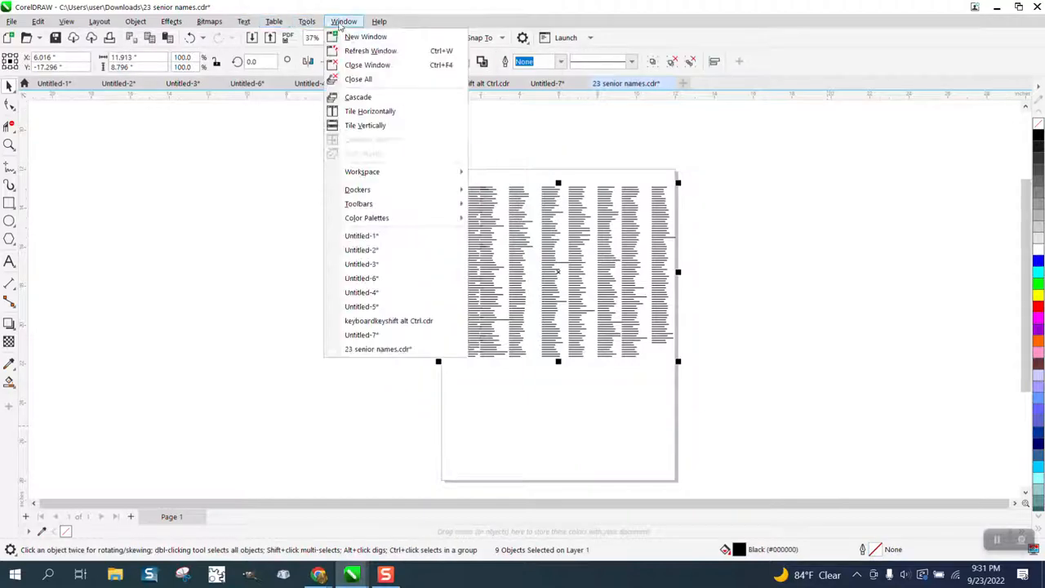
pyautogui.moveTo(371, 190)
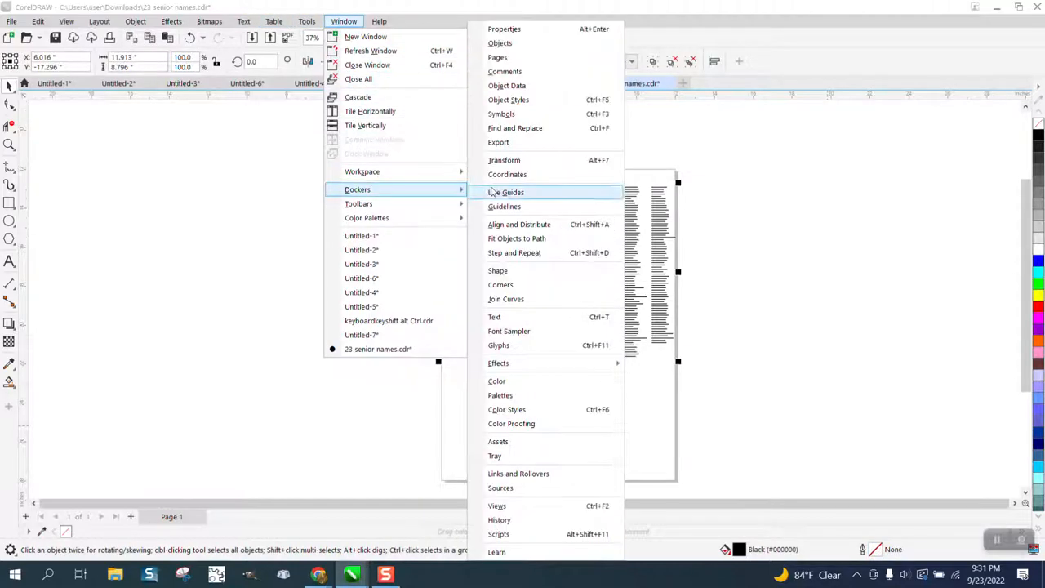
pyautogui.click(525, 224)
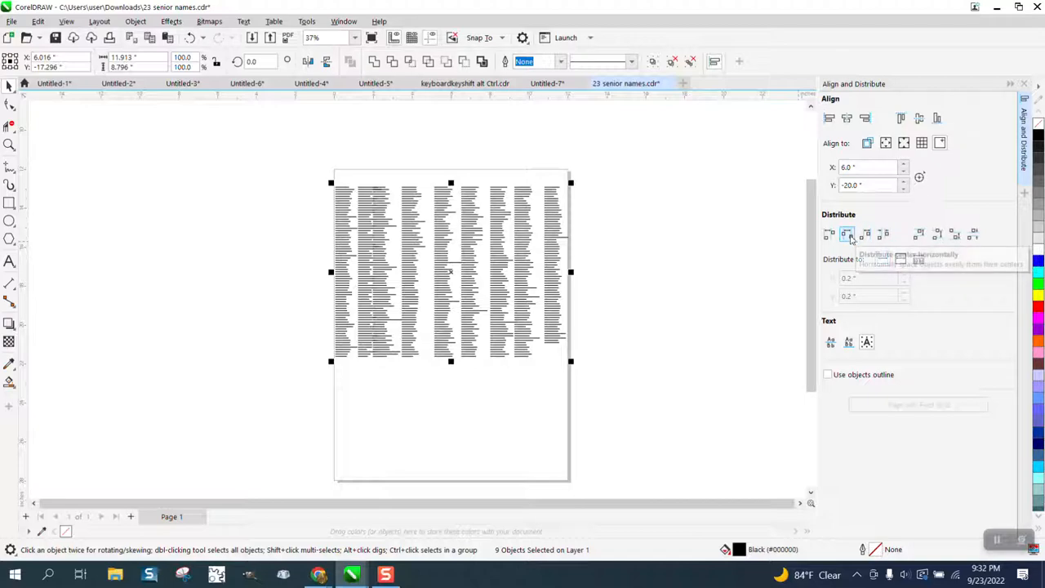
pyautogui.click(883, 235)
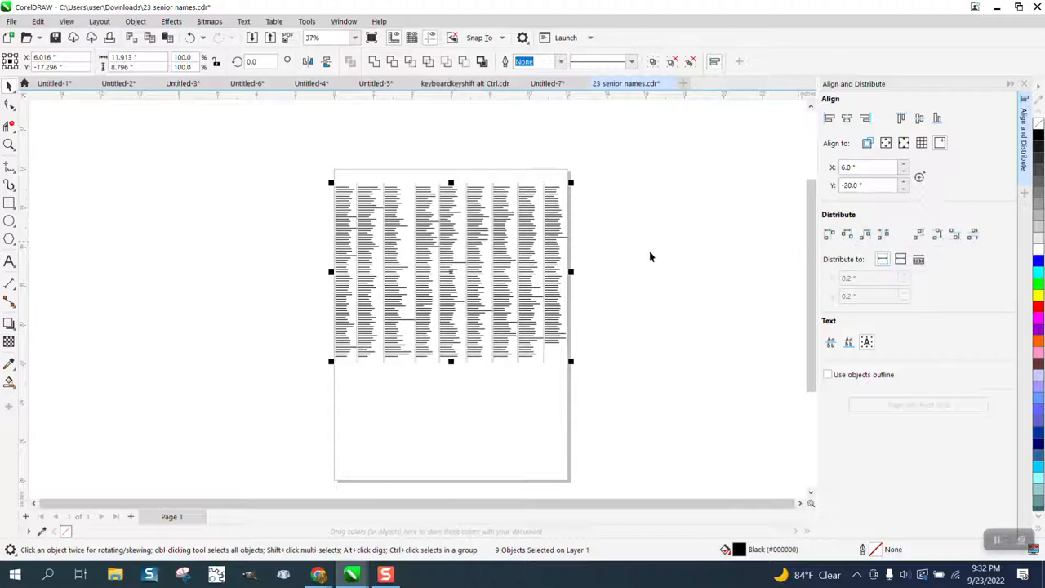
# - Examine the gaps between the distributed name columns up close and across the whole page
pyautogui.click(8, 145)
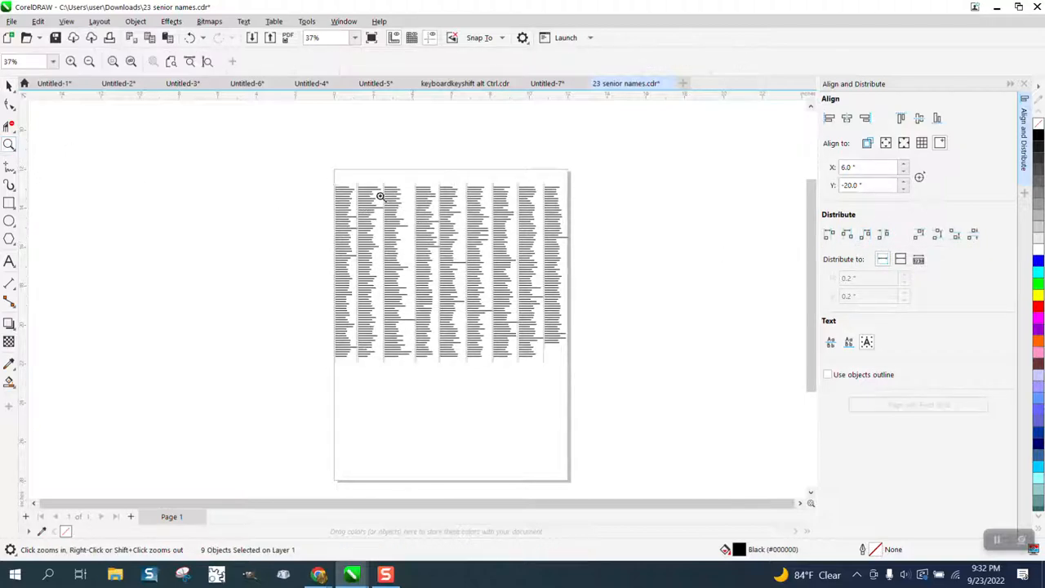
pyautogui.click(518, 288)
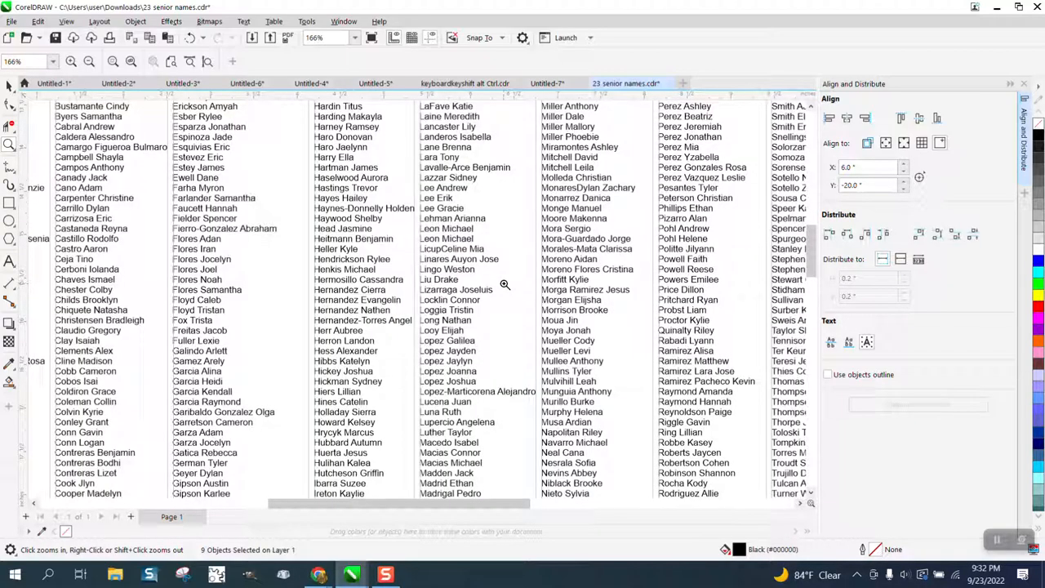
pyautogui.scroll(-4, 490, 327)
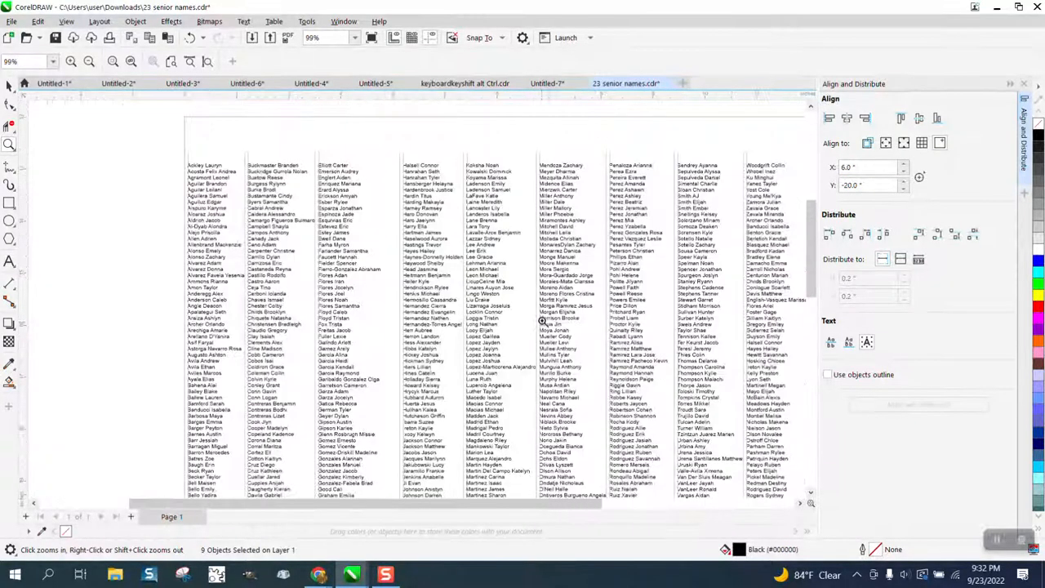
pyautogui.scroll(-1, 431, 271)
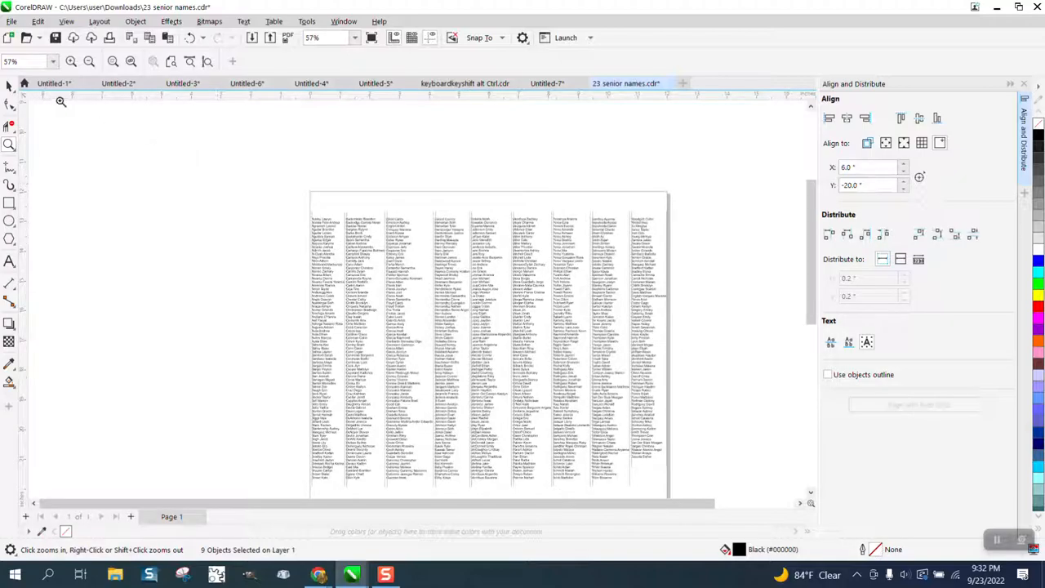
pyautogui.click(9, 85)
pyautogui.scroll(-1, 188, 131)
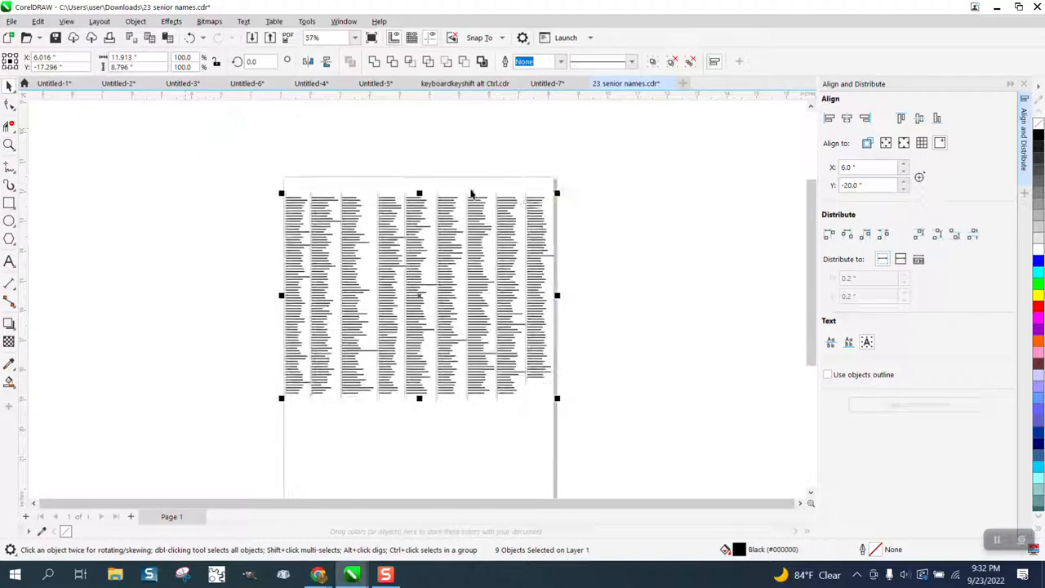
pyautogui.click(623, 217)
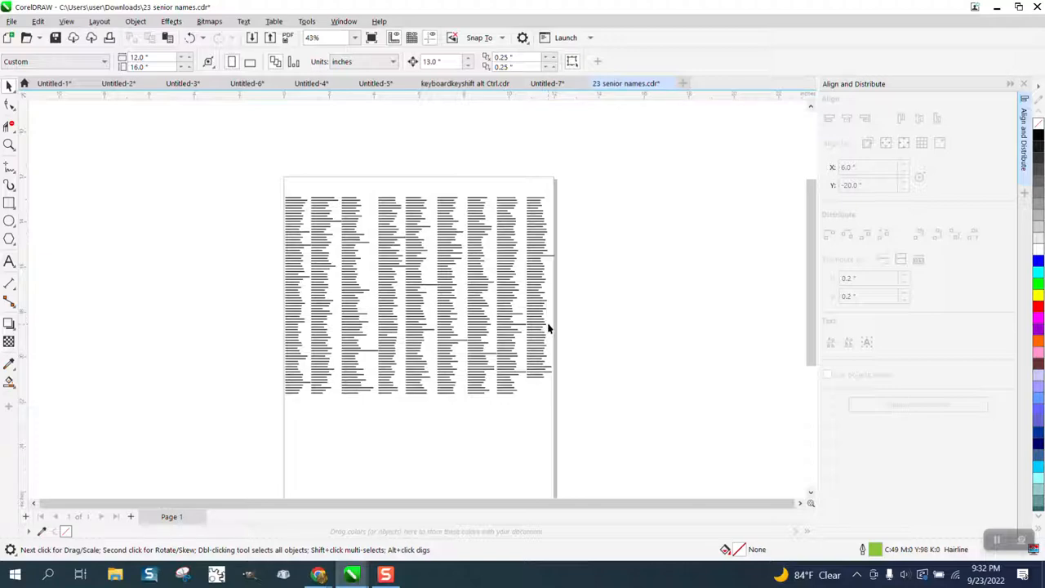
pyautogui.scroll(-1, 547, 329)
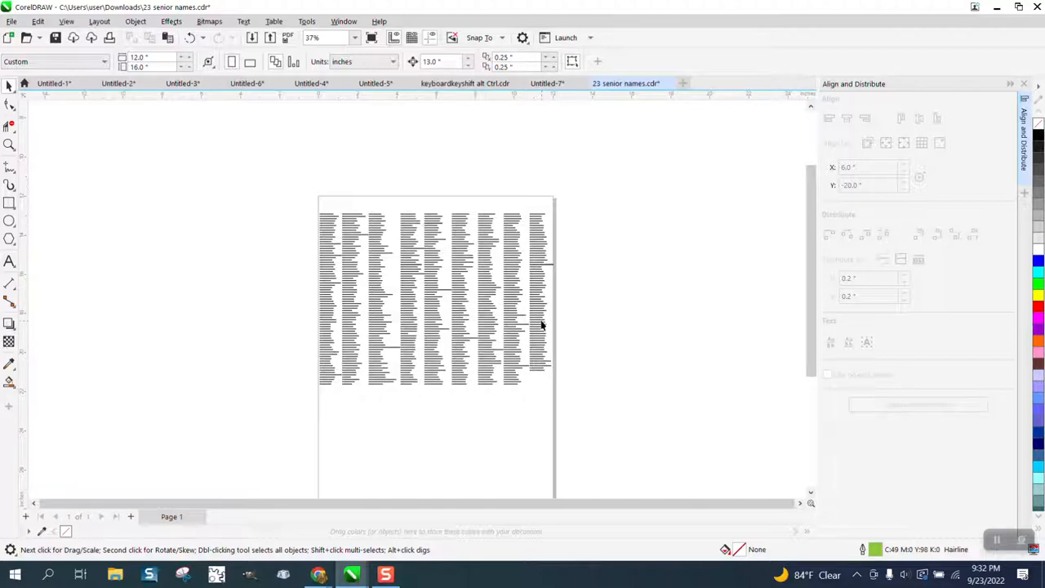
# - Divide 669 by 75 in Calculator to check how many columns the names need, and close it
pyautogui.press('XF86Calculator')
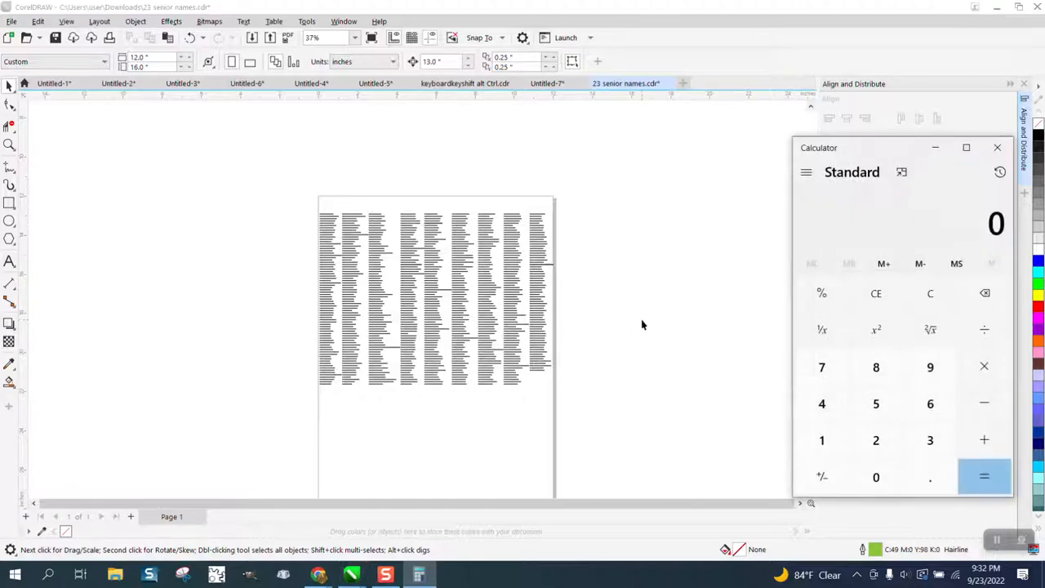
pyautogui.write('669/75')
pyautogui.press('Return')
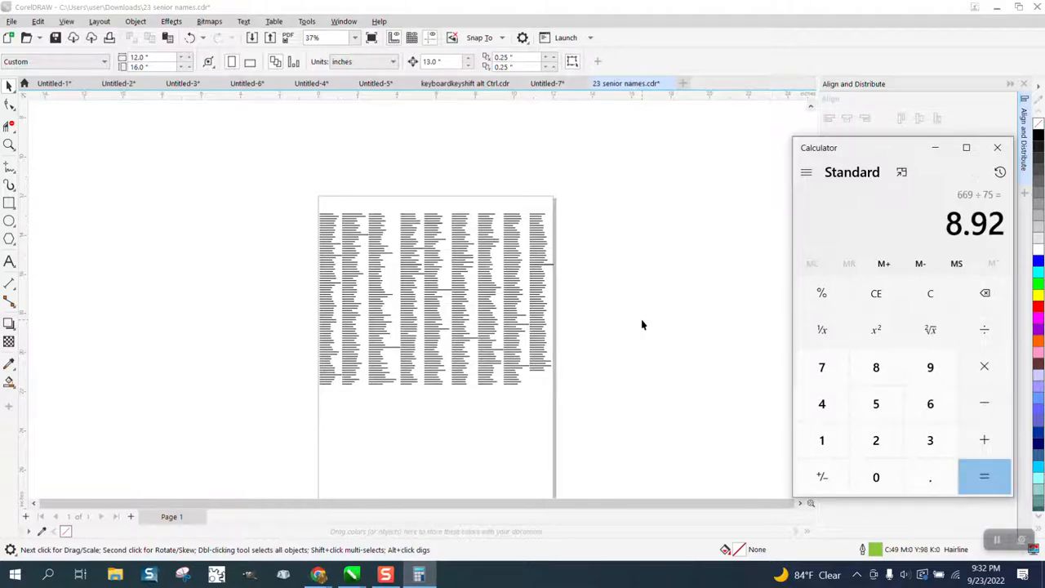
pyautogui.click(997, 148)
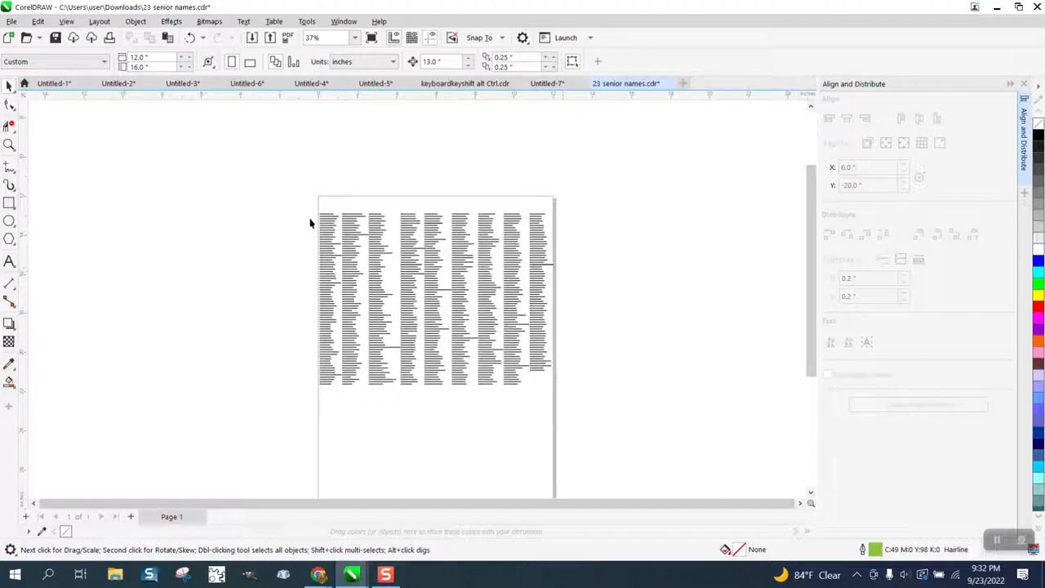
# - Select all nine name columns, check the gaps around the longest names, and distribute the columns horizontally by their centers
pyautogui.moveTo(300, 191); pyautogui.dragTo(620, 402)
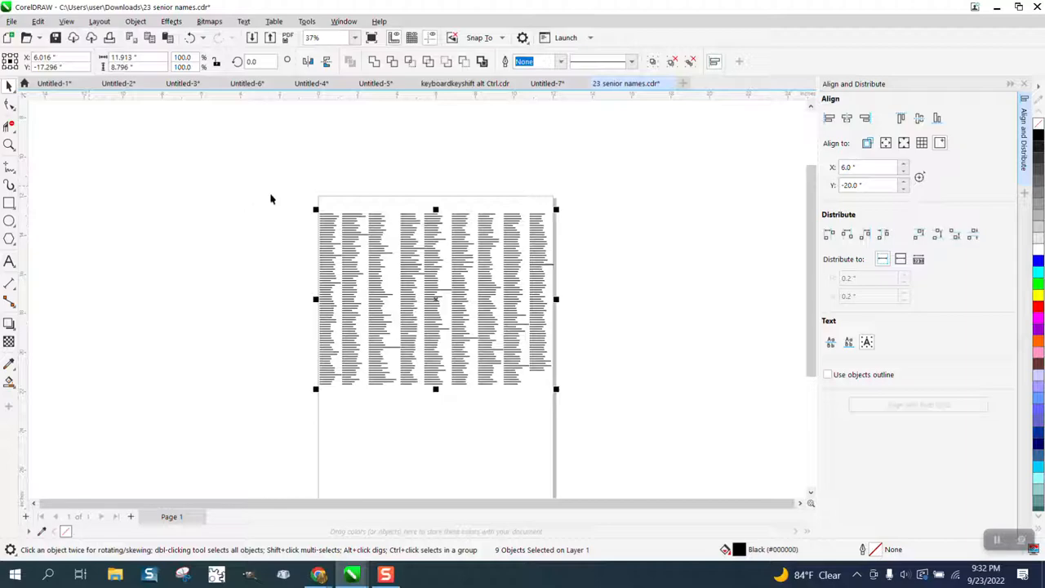
pyautogui.click(9, 143)
pyautogui.moveTo(301, 196); pyautogui.dragTo(414, 258)
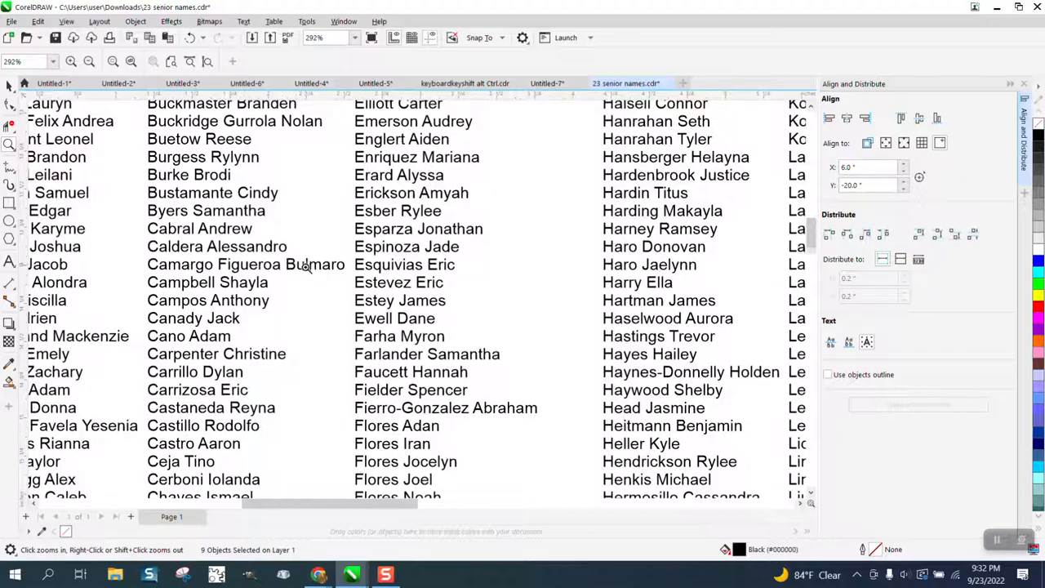
pyautogui.scroll(-4, 300, 264)
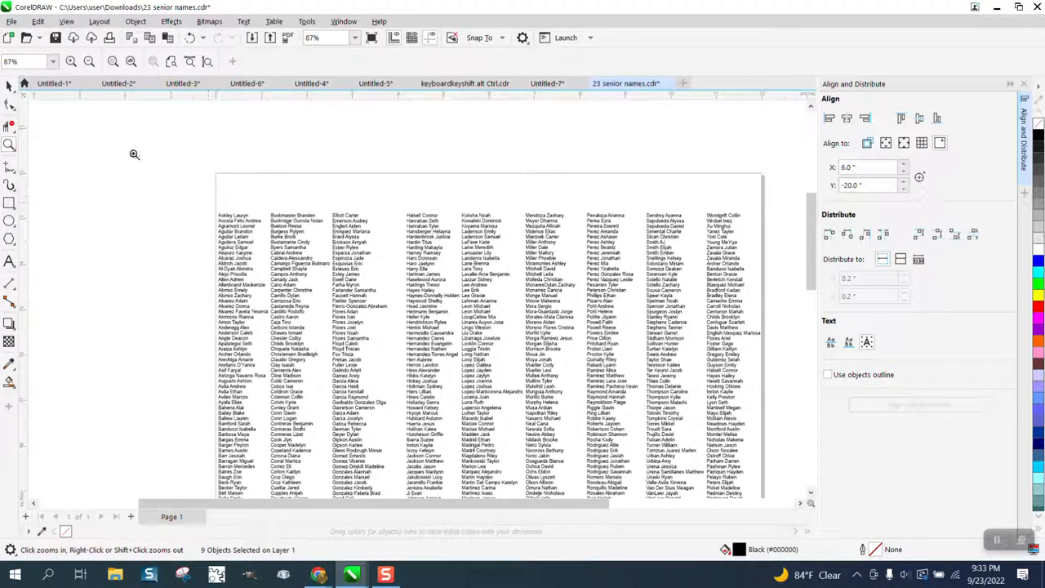
pyautogui.click(9, 85)
pyautogui.scroll(-1, 179, 133)
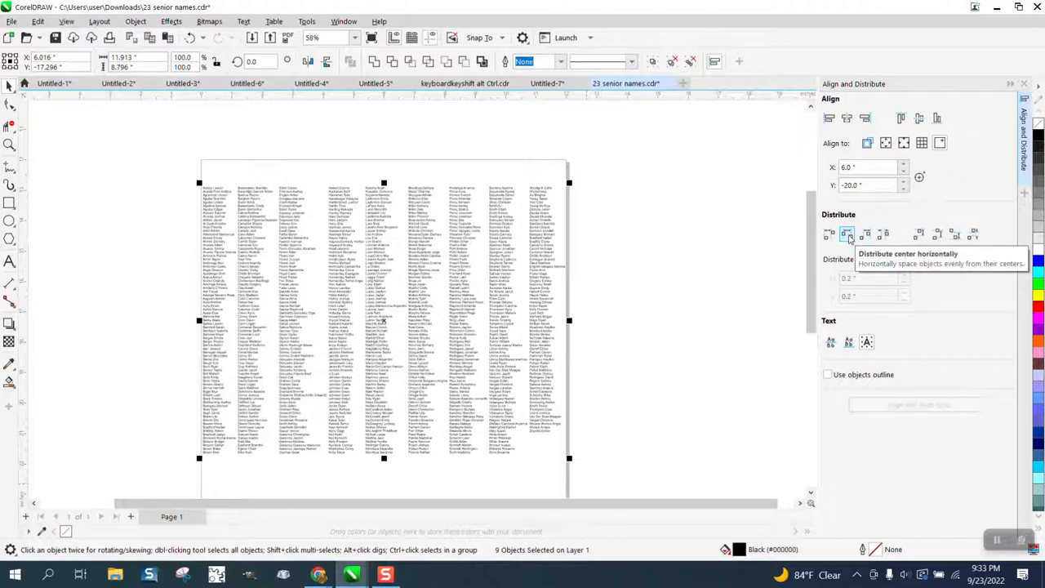
pyautogui.click(847, 236)
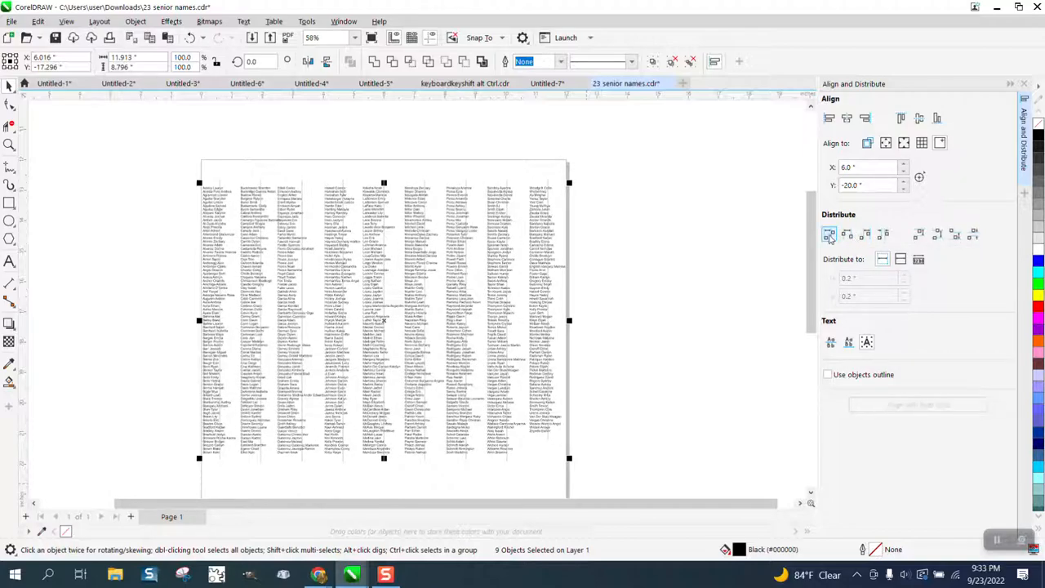
# - Distribute the nine name columns horizontally by left edges, by right edges and finally with equal spacing, checking the gaps between them
pyautogui.click(829, 235)
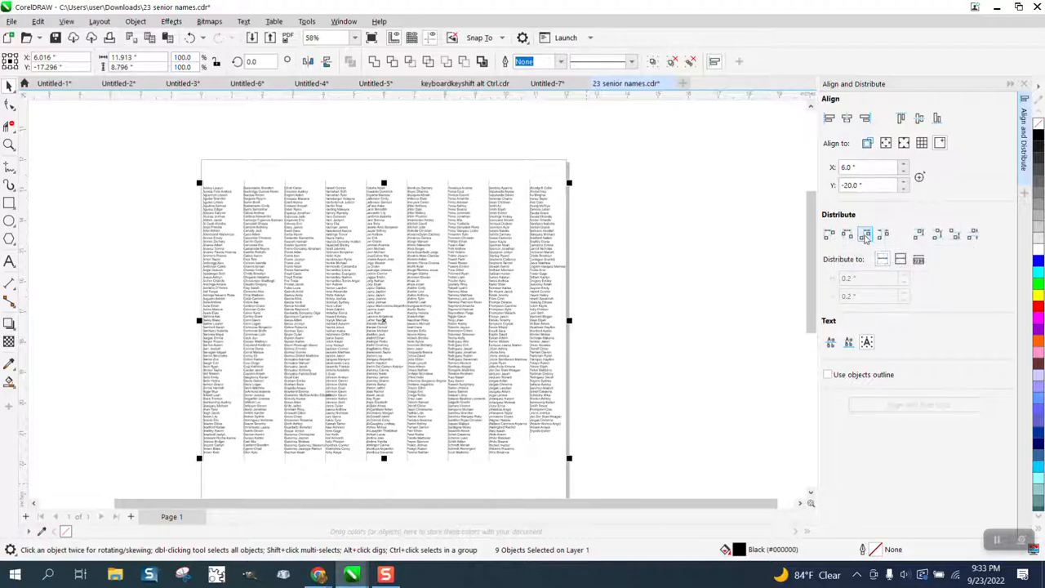
pyautogui.click(865, 235)
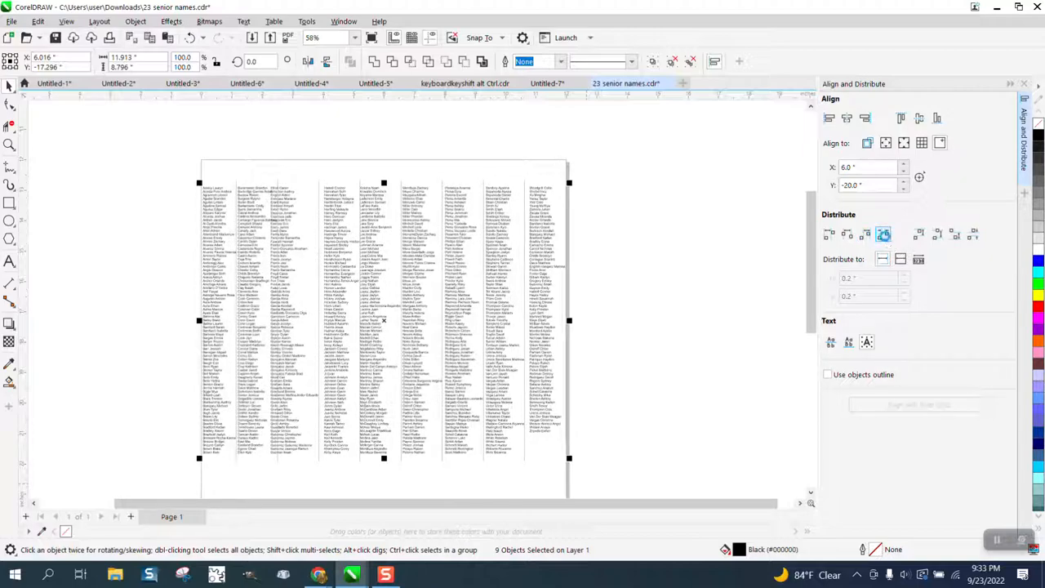
pyautogui.click(884, 235)
pyautogui.click(9, 144)
pyautogui.scroll(5, 275, 224)
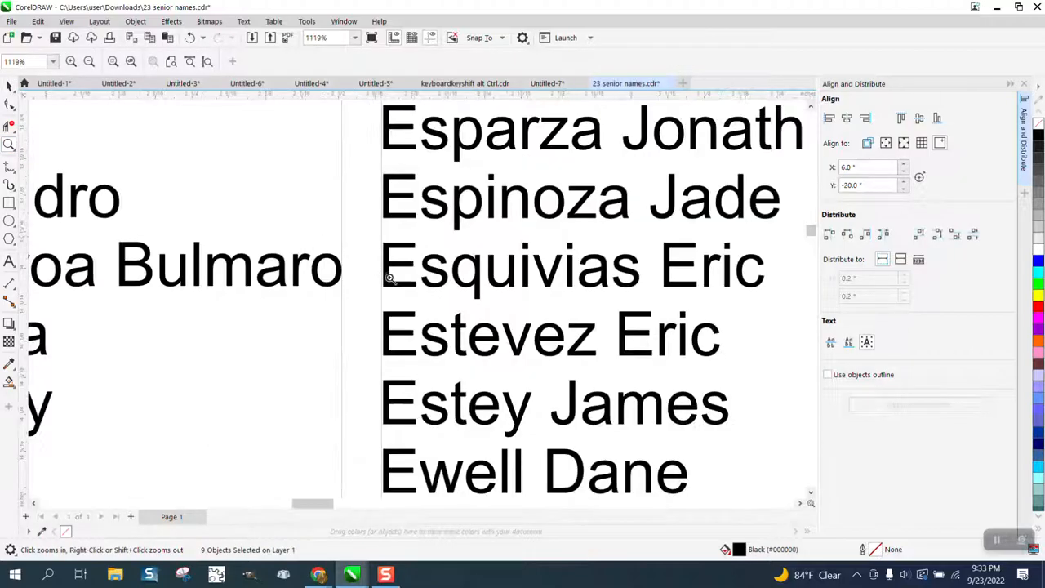
pyautogui.scroll(-5, 391, 280)
pyautogui.scroll(-1, 411, 288)
pyautogui.click(9, 86)
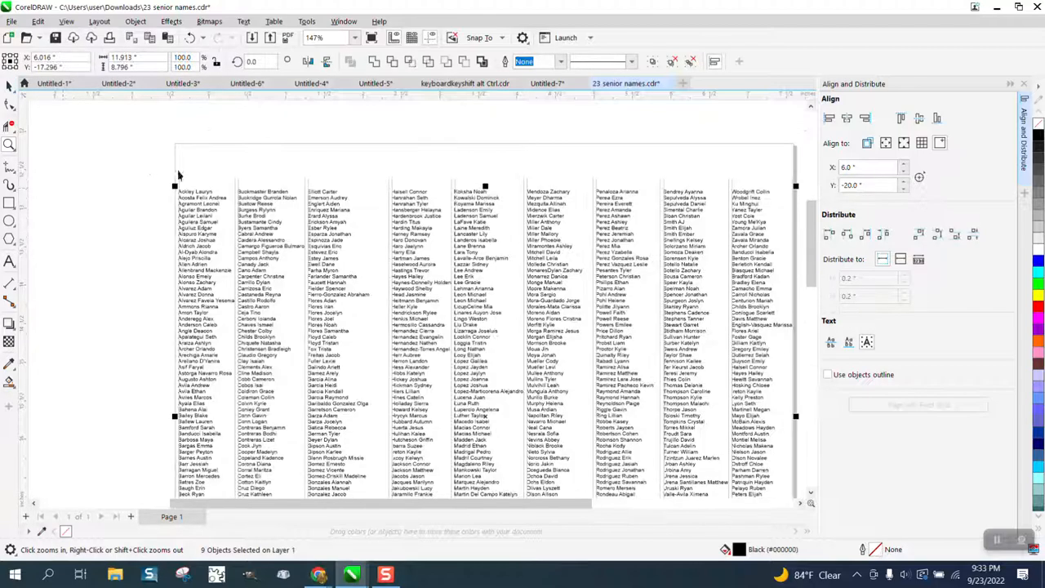
pyautogui.scroll(-2, 299, 159)
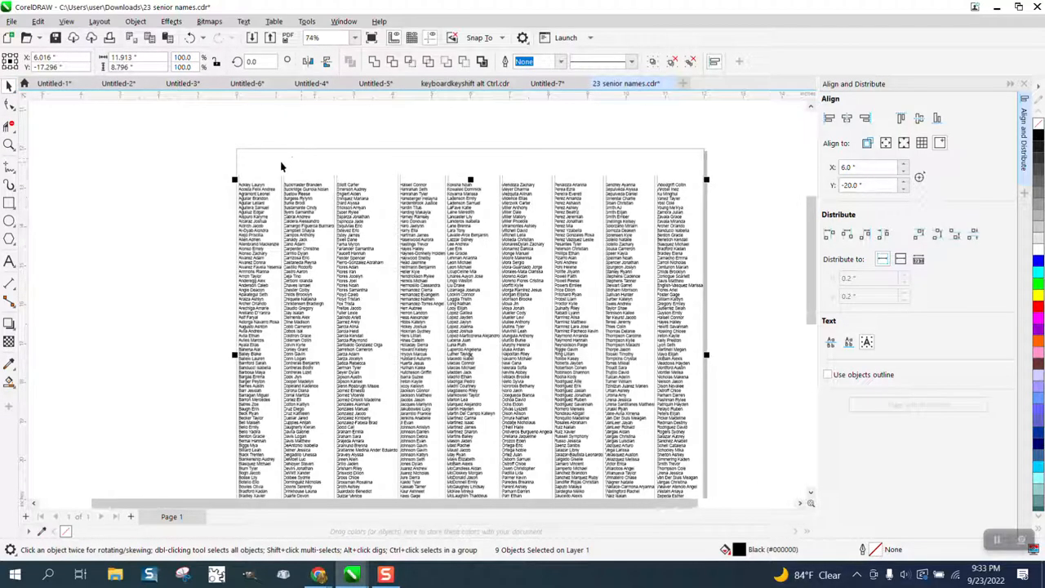
pyautogui.moveTo(203, 160); pyautogui.dragTo(333, 420)
pyautogui.moveTo(654, 484); pyautogui.dragTo(677, 494)
pyautogui.click(135, 22)
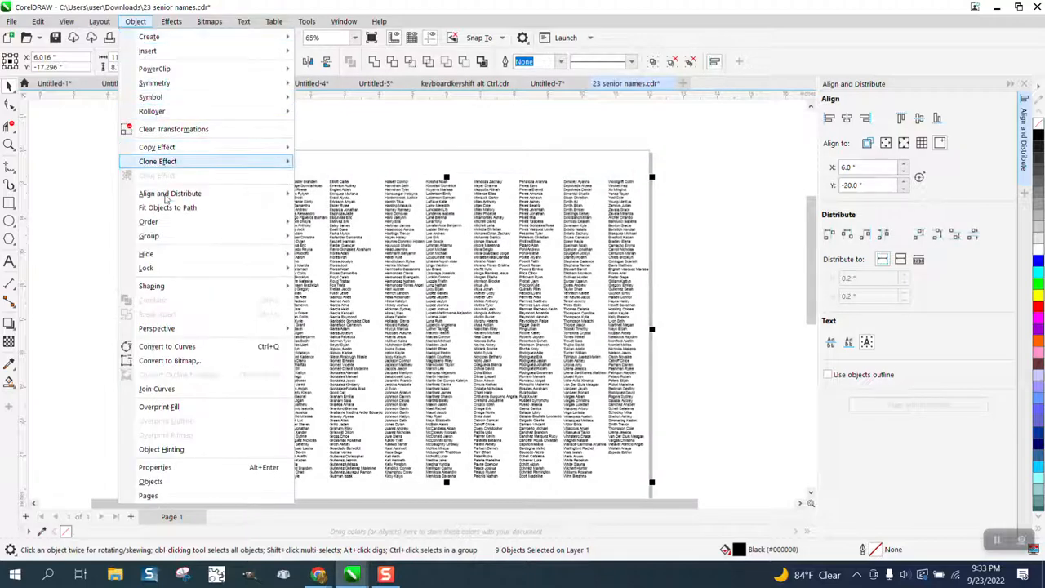
pyautogui.moveTo(164, 236)
pyautogui.click(310, 238)
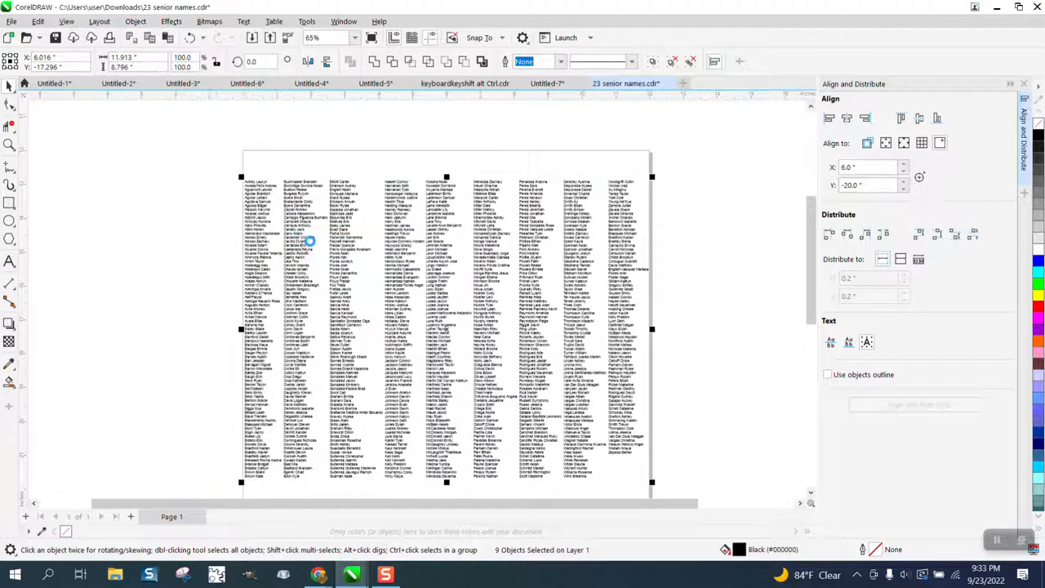
pyautogui.click(135, 22)
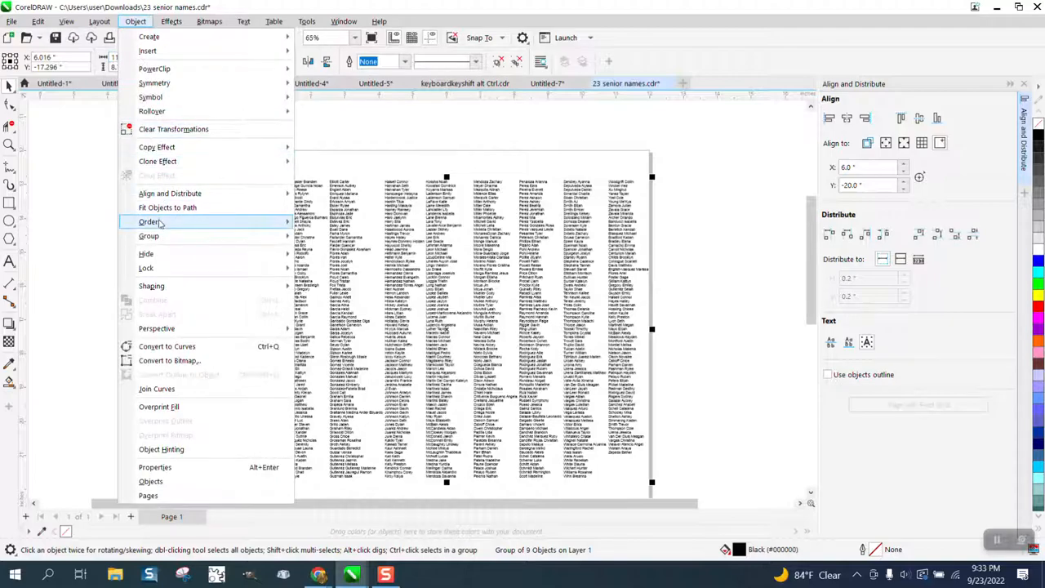
pyautogui.moveTo(156, 236)
pyautogui.click(343, 260)
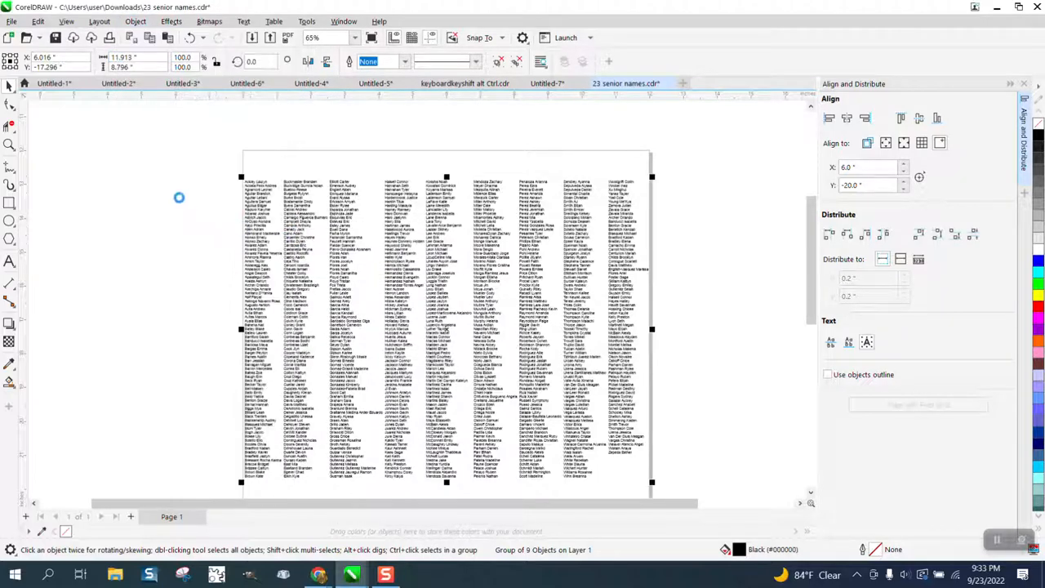
# - Move the first name out of the top of the first column to just inside the page's top edge, at about Y -12.11"
pyautogui.click(177, 196)
pyautogui.keyDown('ctrl'); pyautogui.click(256, 183); pyautogui.keyUp('ctrl')
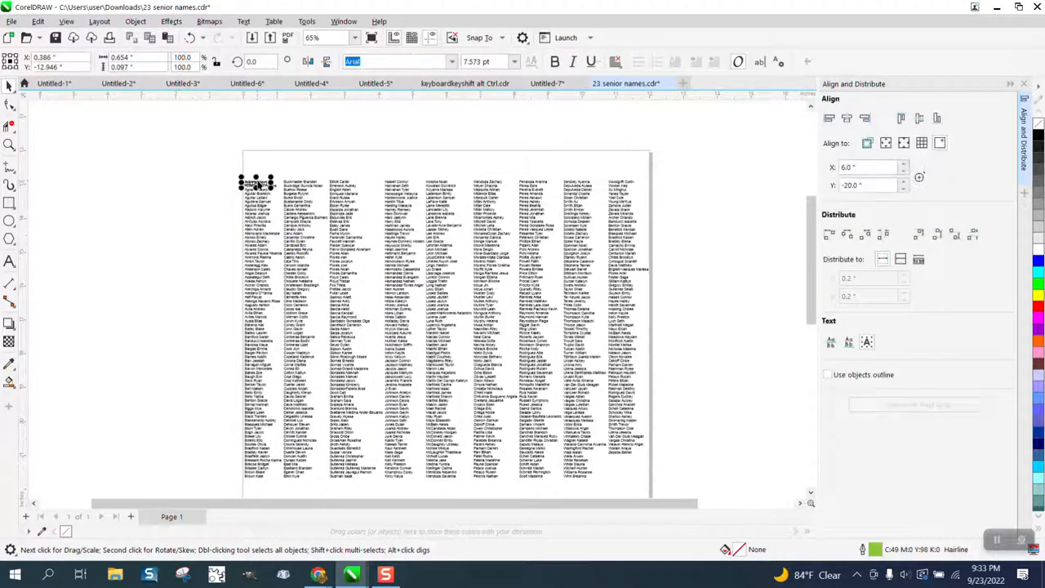
pyautogui.moveTo(257, 183); pyautogui.dragTo(255, 155)
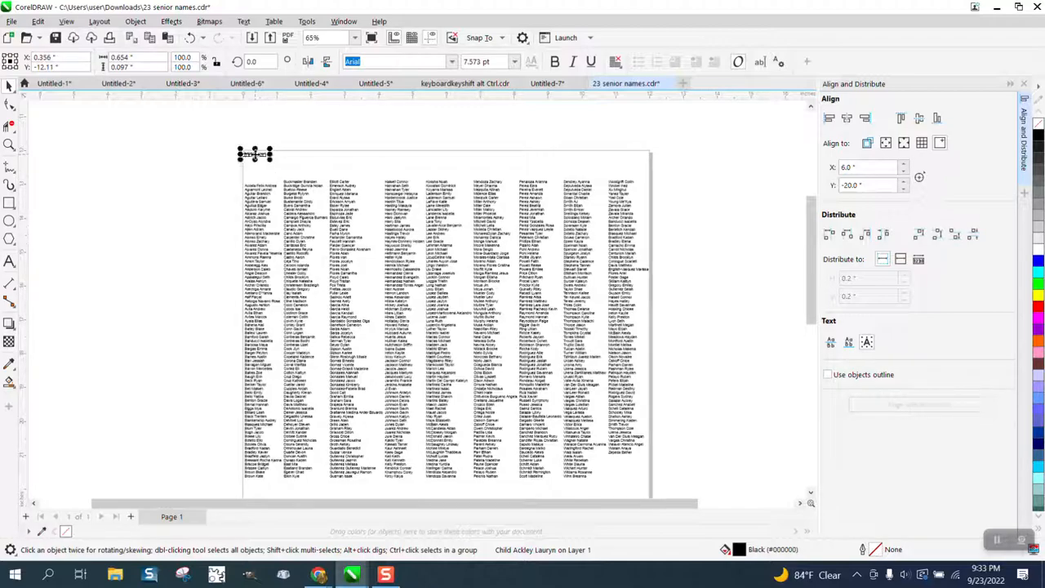
# - Ungroup the second column and move its first name up to the page's top edge, at about Y -12.07"
pyautogui.click(308, 183)
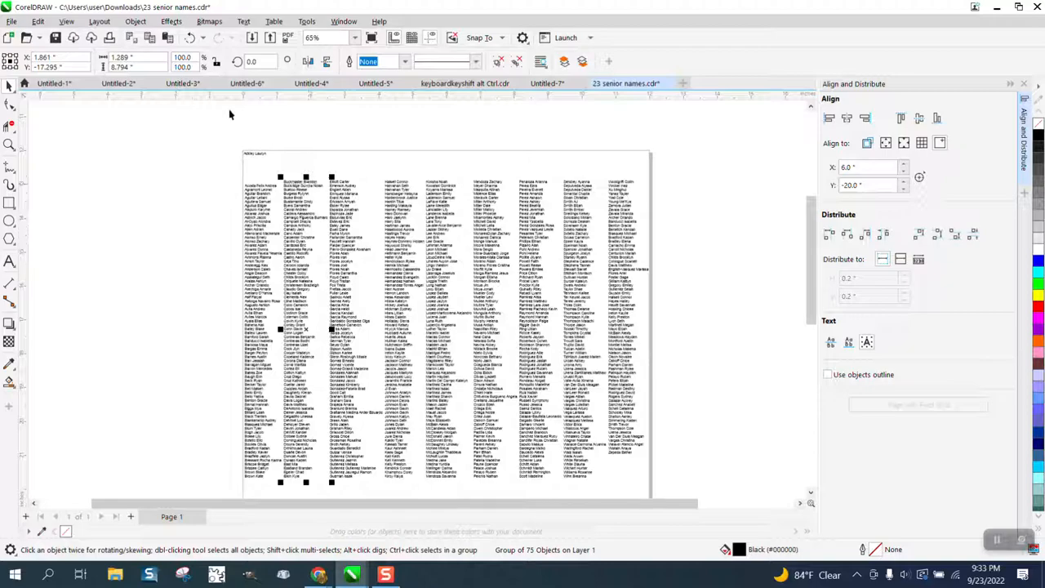
pyautogui.click(137, 22)
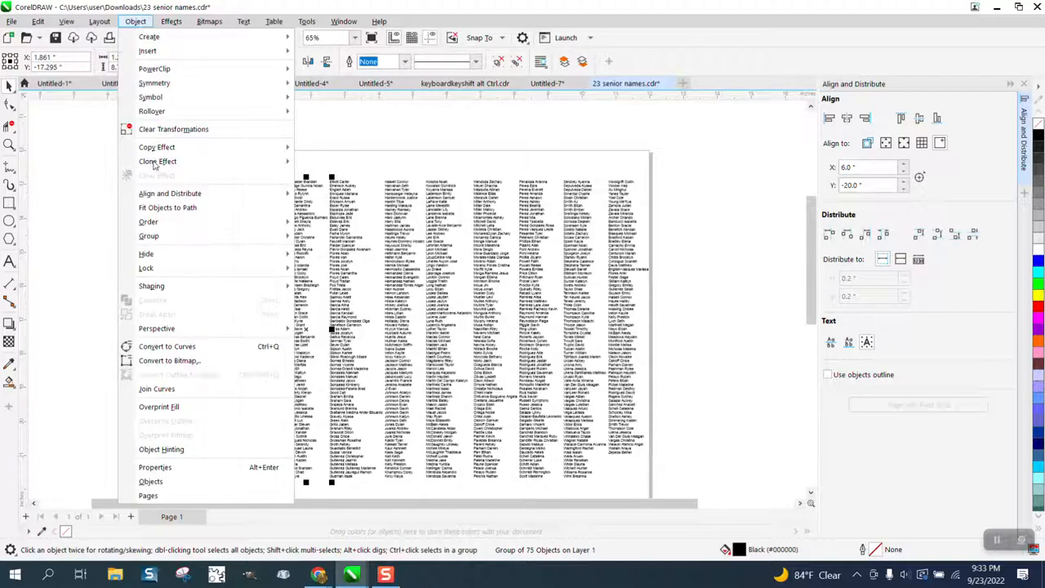
pyautogui.moveTo(167, 236)
pyautogui.click(310, 251)
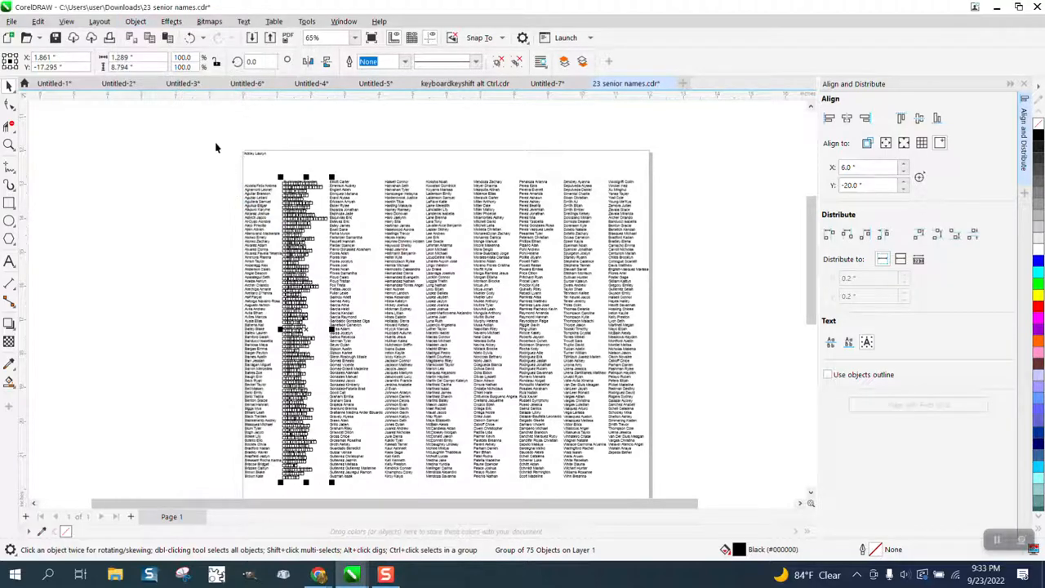
pyautogui.click(215, 144)
pyautogui.moveTo(308, 186); pyautogui.dragTo(306, 159)
pyautogui.scroll(-2, 301, 160)
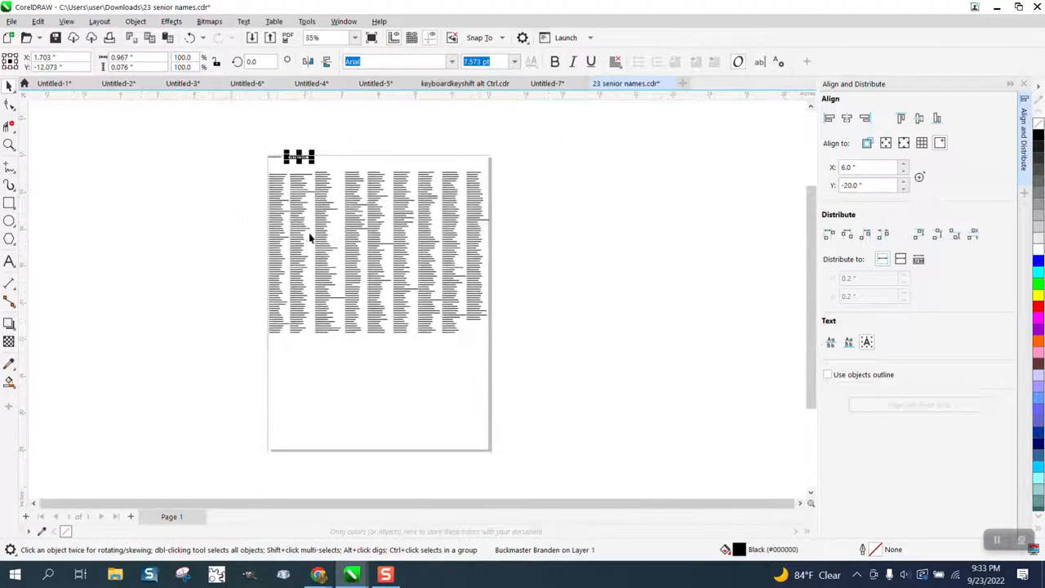
pyautogui.moveTo(277, 333); pyautogui.dragTo(278, 368)
pyautogui.click(190, 37)
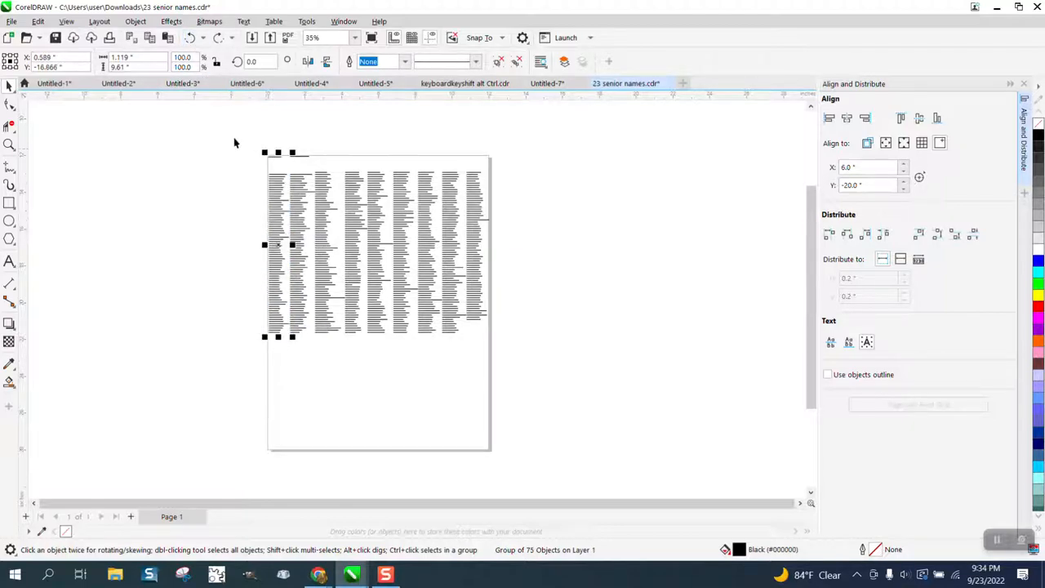
# - Ungroup the first column and move the last names of the first and second columns down to the page's bottom edge
pyautogui.click(137, 23)
pyautogui.moveTo(175, 236)
pyautogui.click(327, 252)
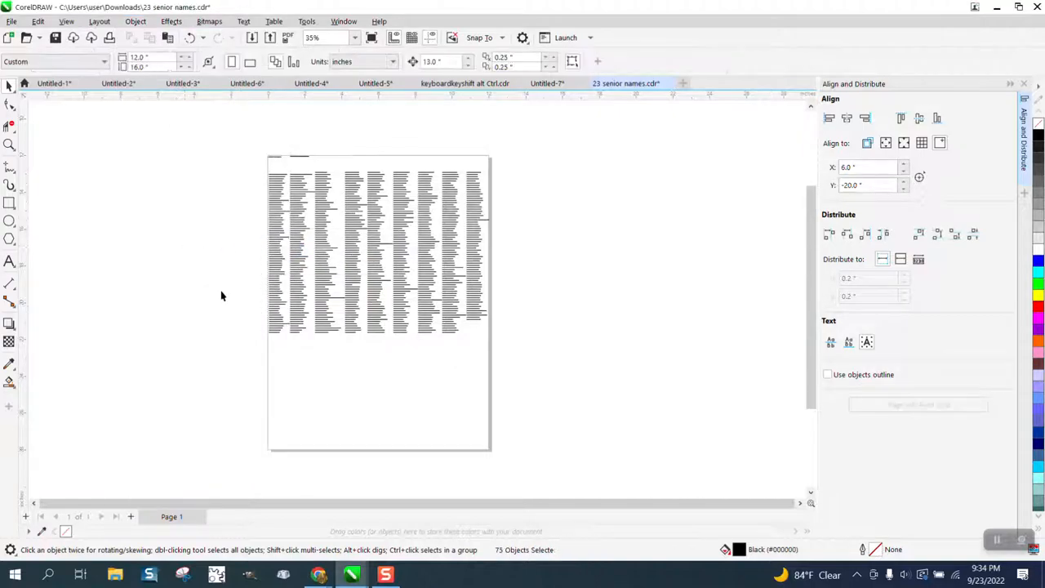
pyautogui.click(274, 338)
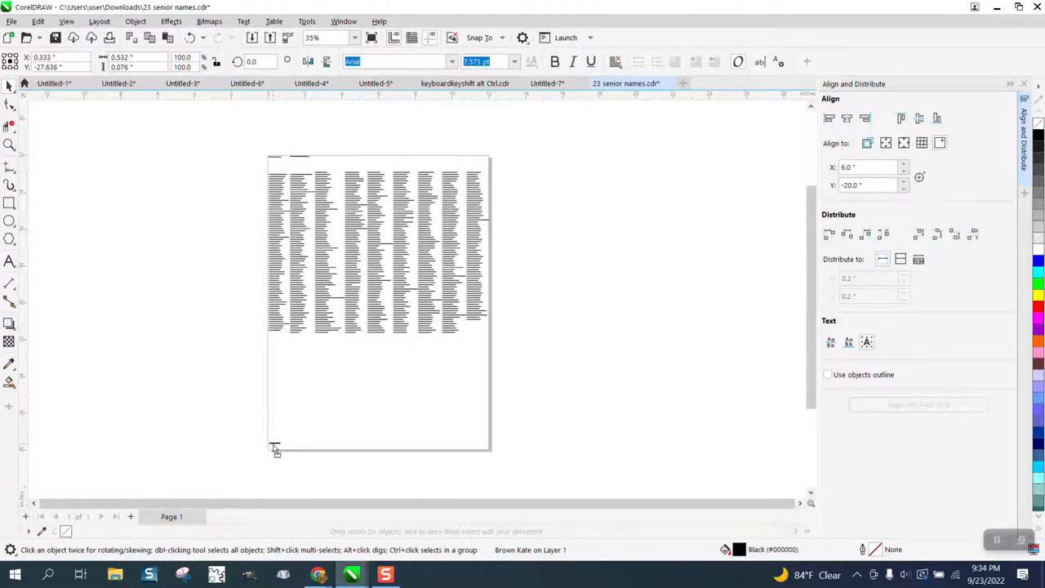
pyautogui.moveTo(274, 452); pyautogui.dragTo(275, 449)
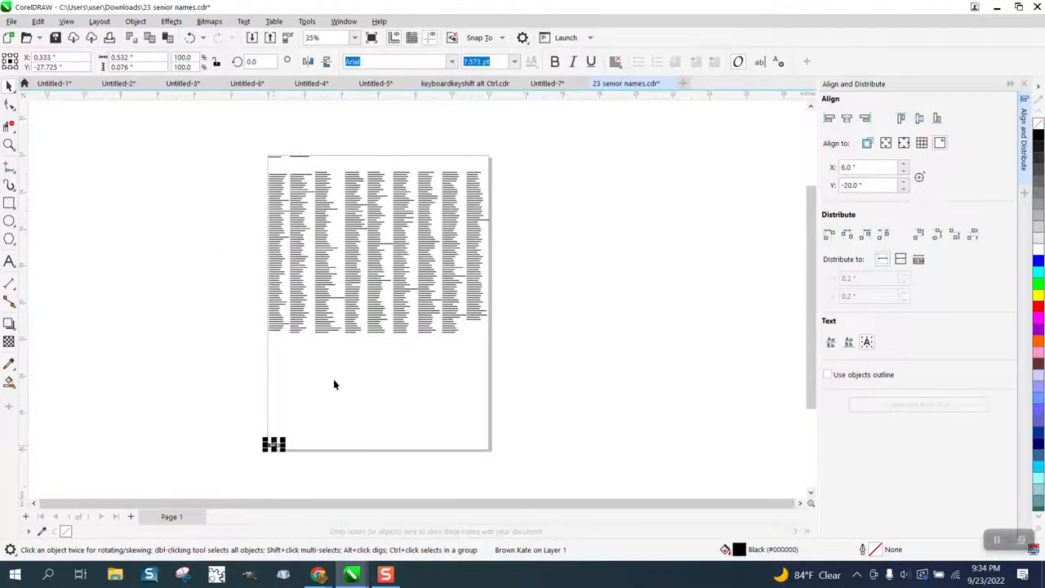
pyautogui.click(297, 337)
pyautogui.moveTo(297, 337); pyautogui.dragTo(300, 453)
# - Ungroup the third column and move its first name to the page's top edge and its last name near the bottom edge
pyautogui.click(330, 309)
pyautogui.click(328, 306)
pyautogui.click(135, 21)
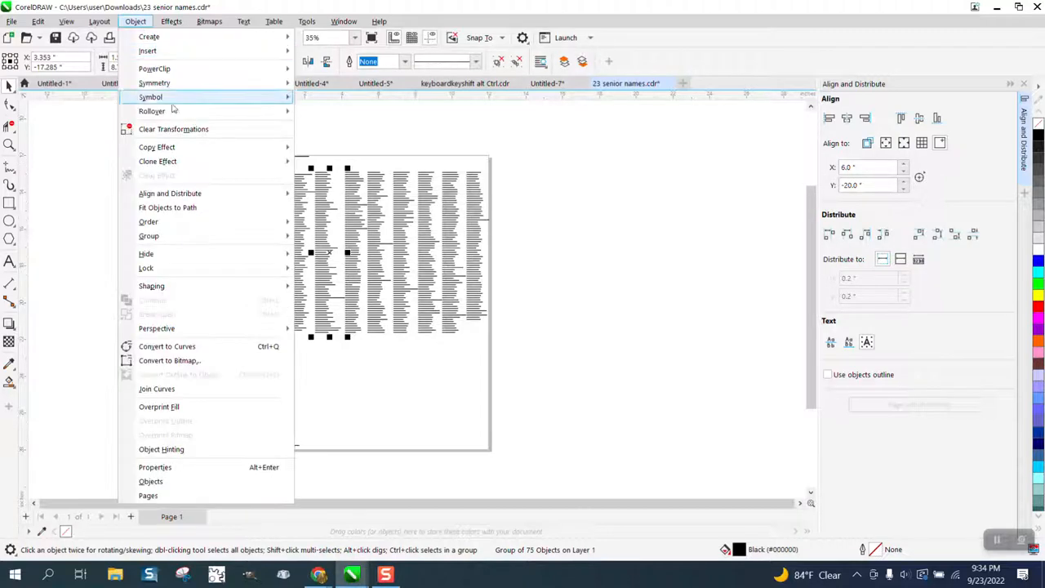
pyautogui.moveTo(200, 236)
pyautogui.click(330, 251)
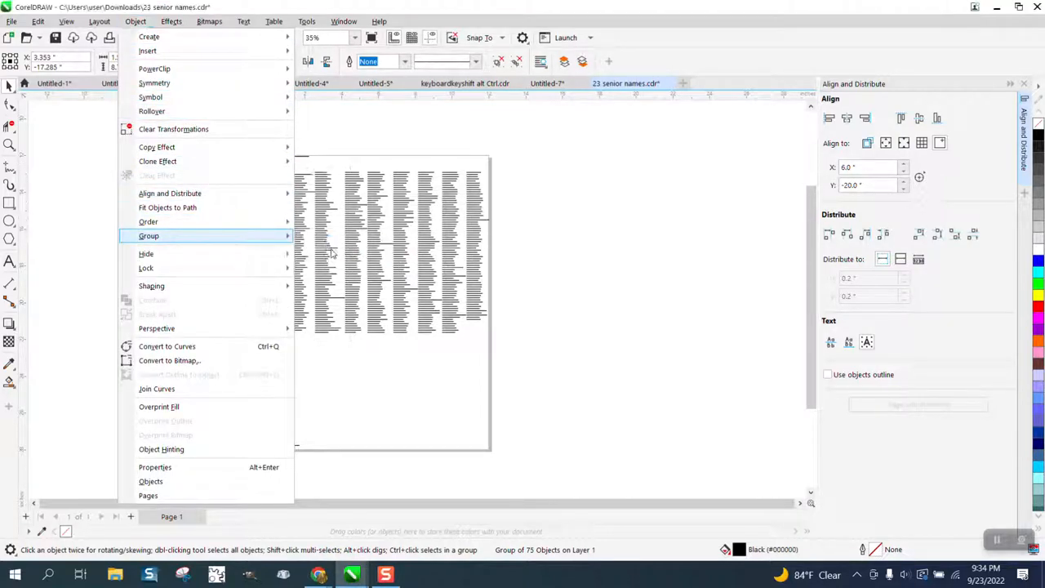
pyautogui.click(320, 141)
pyautogui.click(321, 172)
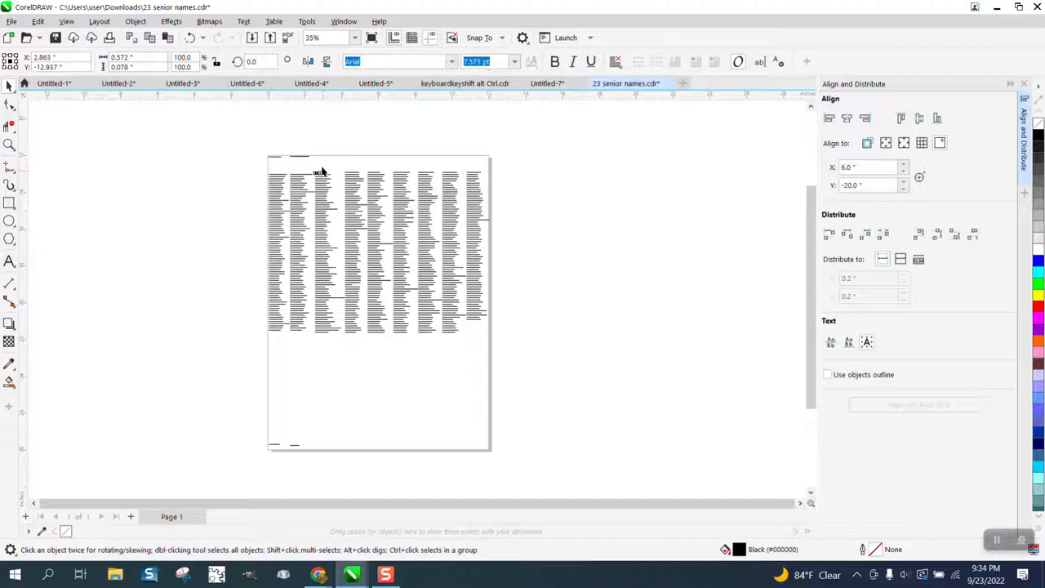
pyautogui.moveTo(321, 155); pyautogui.dragTo(321, 155)
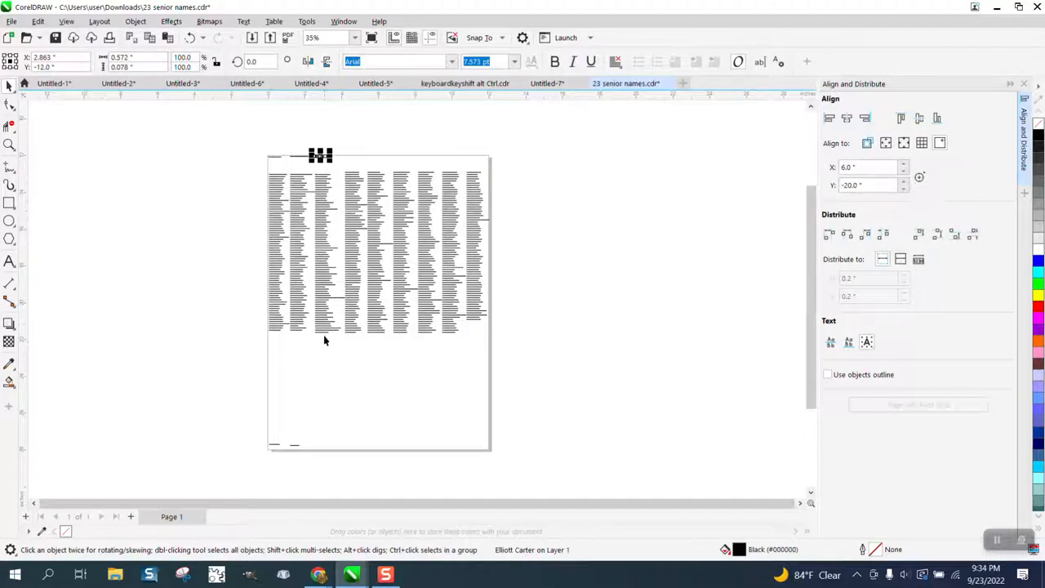
pyautogui.moveTo(322, 333); pyautogui.dragTo(321, 442)
# - Align the three names at the page's bottom by their vertical centers and move them down to about Y -27.9"
pyautogui.click(9, 144)
pyautogui.moveTo(252, 420); pyautogui.dragTo(295, 462)
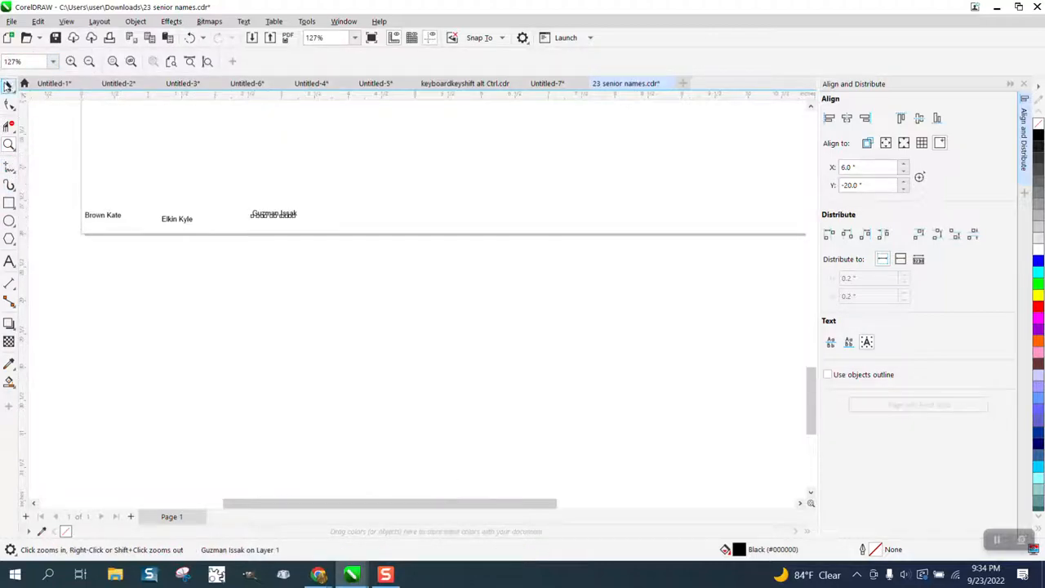
pyautogui.click(9, 85)
pyautogui.moveTo(57, 182); pyautogui.dragTo(357, 273)
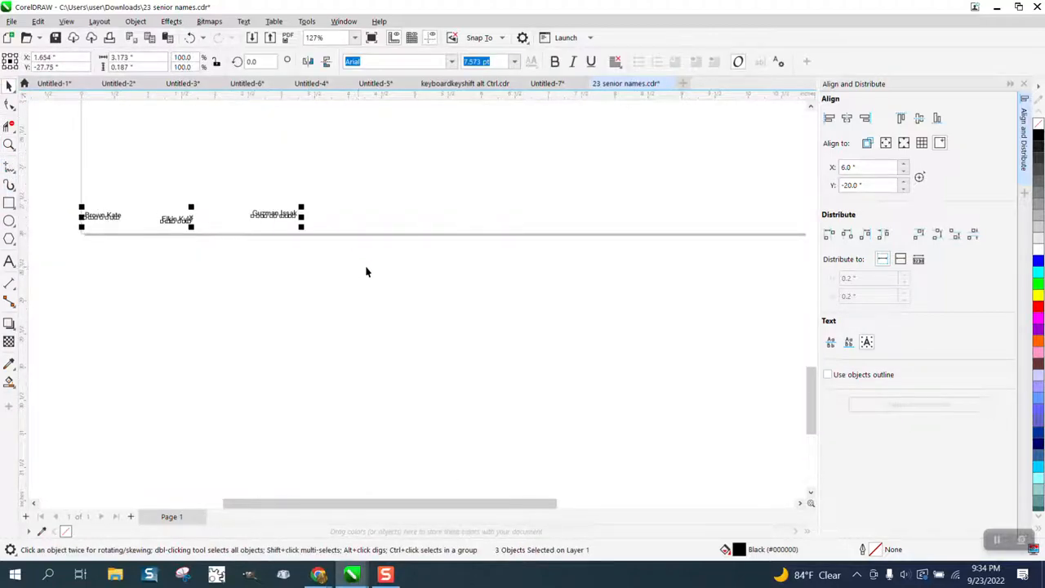
pyautogui.press('e')
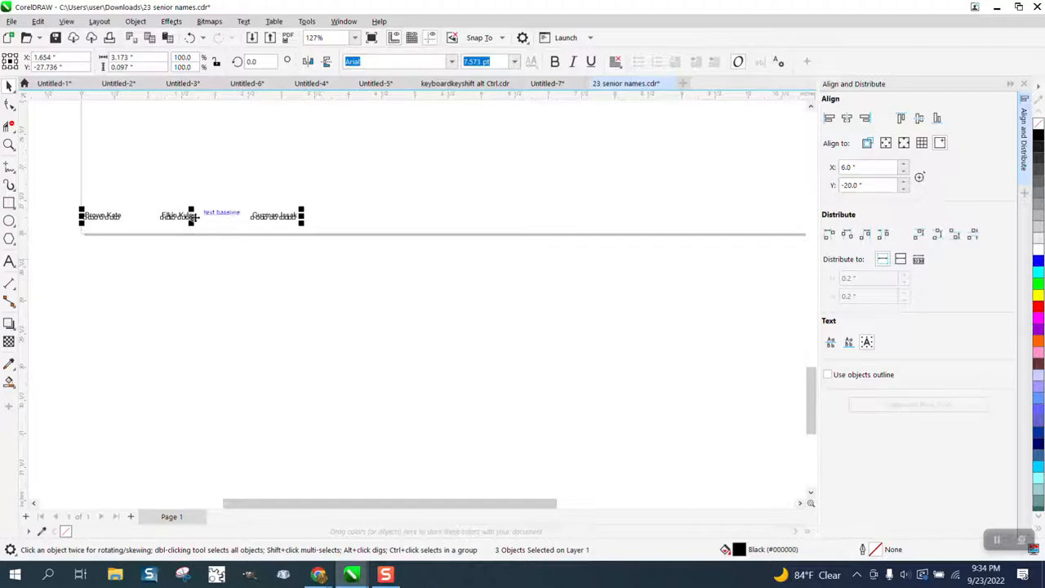
pyautogui.moveTo(193, 216); pyautogui.dragTo(193, 228)
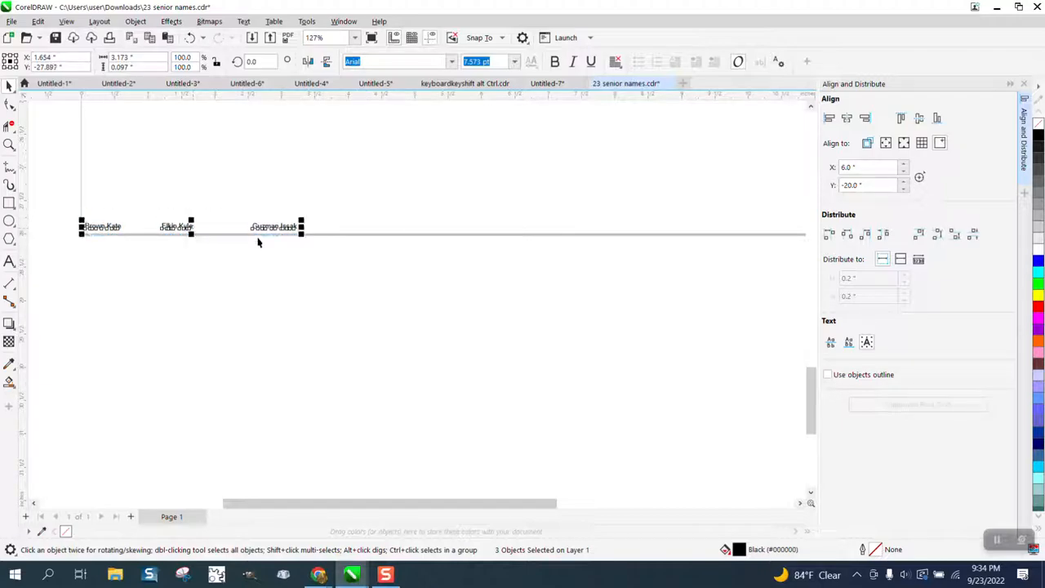
# - Align the three names at the top of the page by their bottom edges
pyautogui.scroll(-1, 394, 378)
pyautogui.scroll(-4, 395, 399)
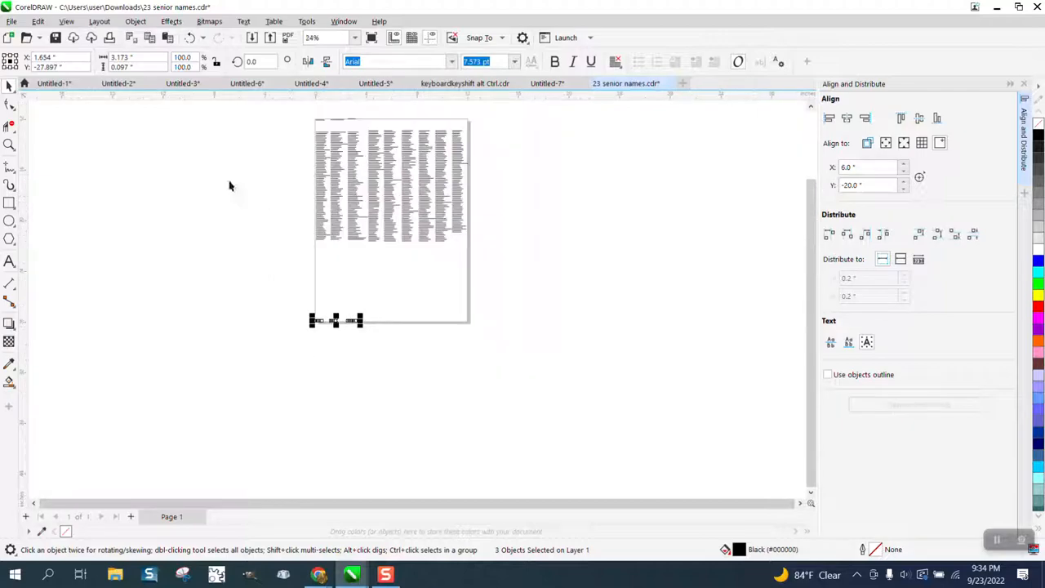
pyautogui.click(9, 145)
pyautogui.moveTo(299, 109); pyautogui.dragTo(404, 138)
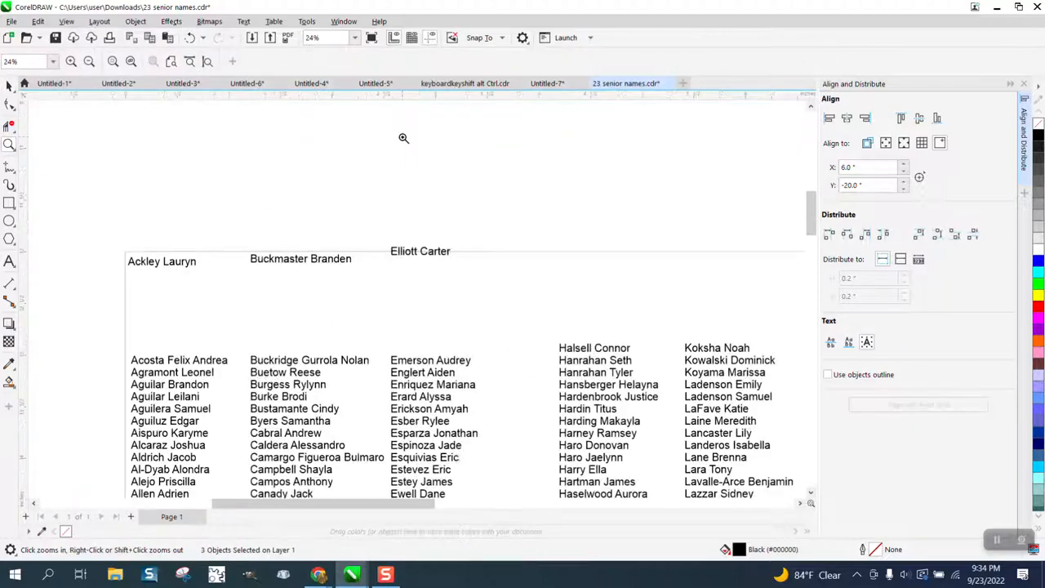
pyautogui.click(9, 85)
pyautogui.moveTo(95, 193); pyautogui.dragTo(528, 309)
pyautogui.press('b')
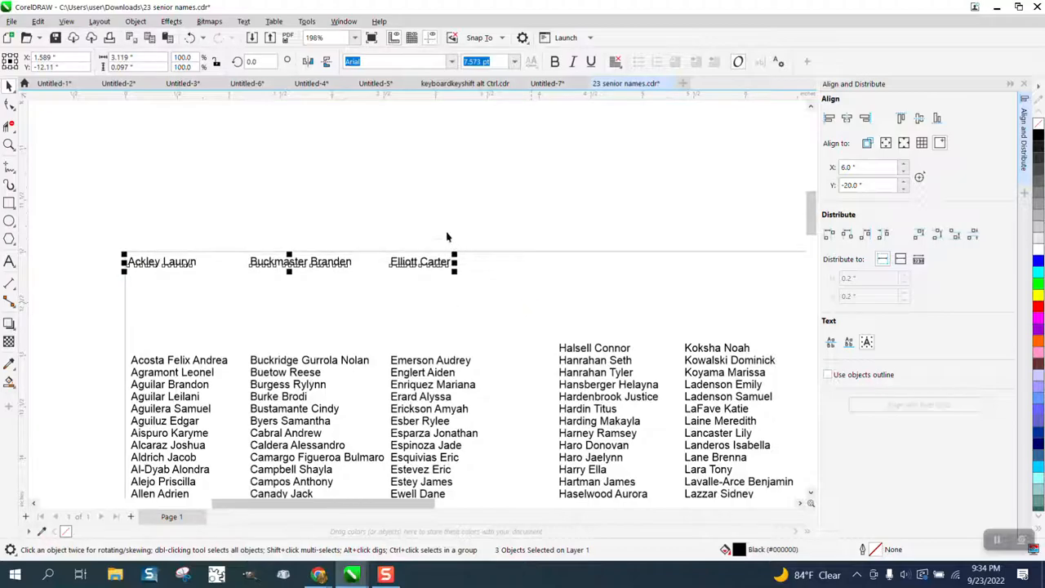
# - Select every name in the first column from page top to bottom and distribute them vertically by their centers
pyautogui.scroll(-5, 418, 204)
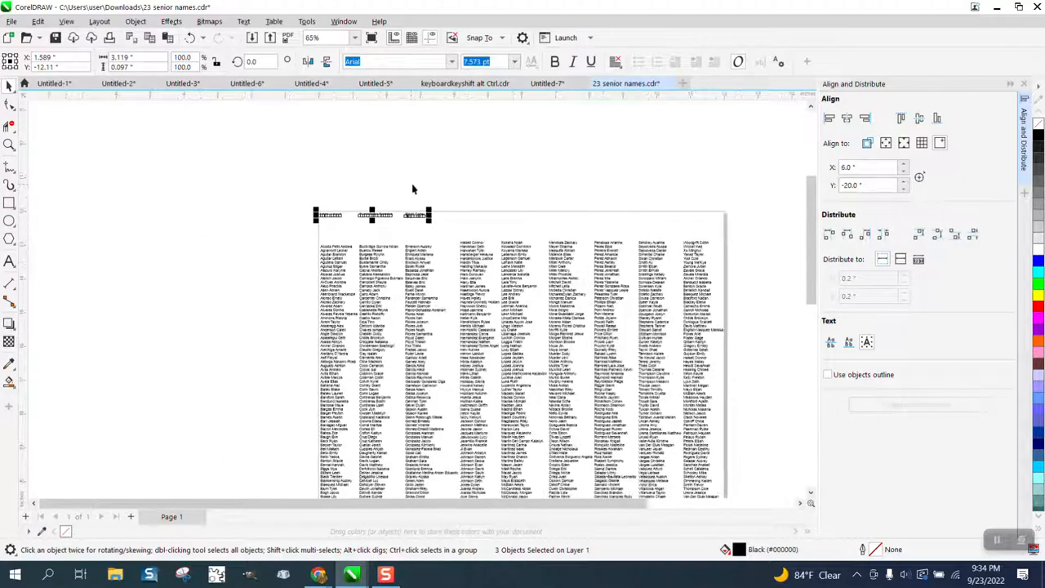
pyautogui.scroll(-1, 415, 177)
pyautogui.moveTo(330, 181); pyautogui.dragTo(368, 456)
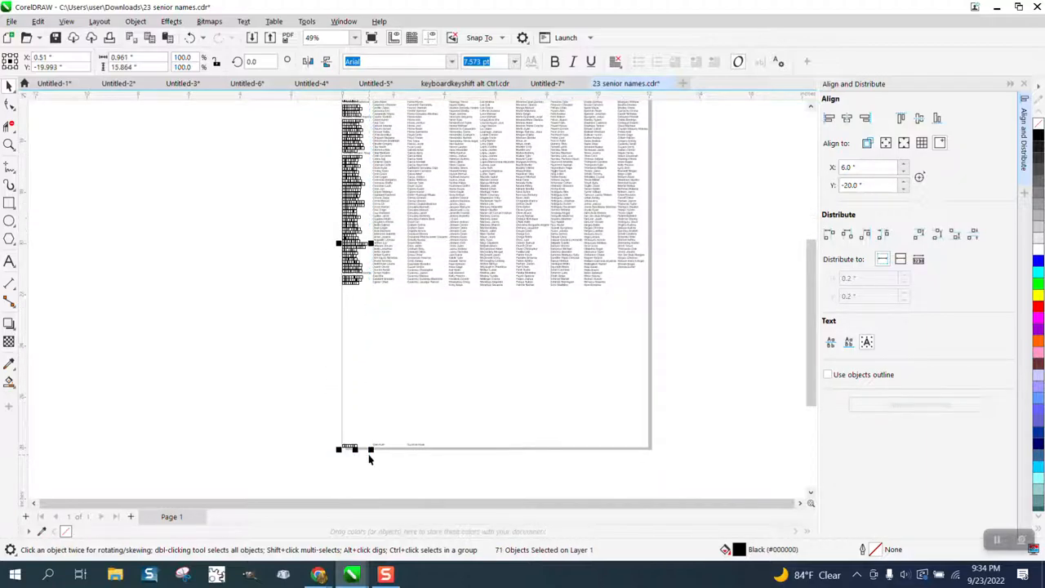
pyautogui.scroll(-1, 643, 376)
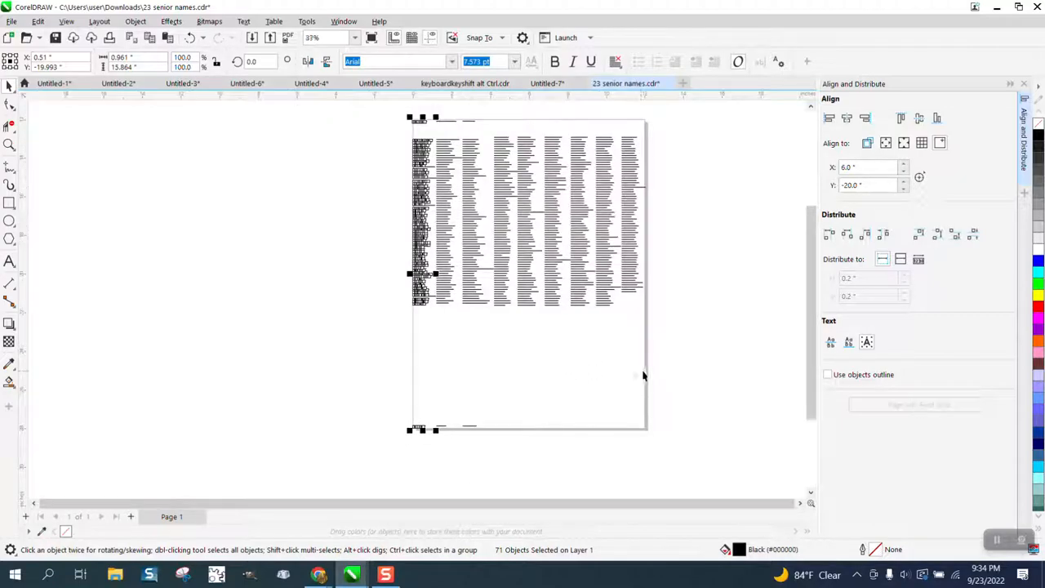
pyautogui.click(699, 311)
pyautogui.moveTo(406, 101); pyautogui.dragTo(444, 449)
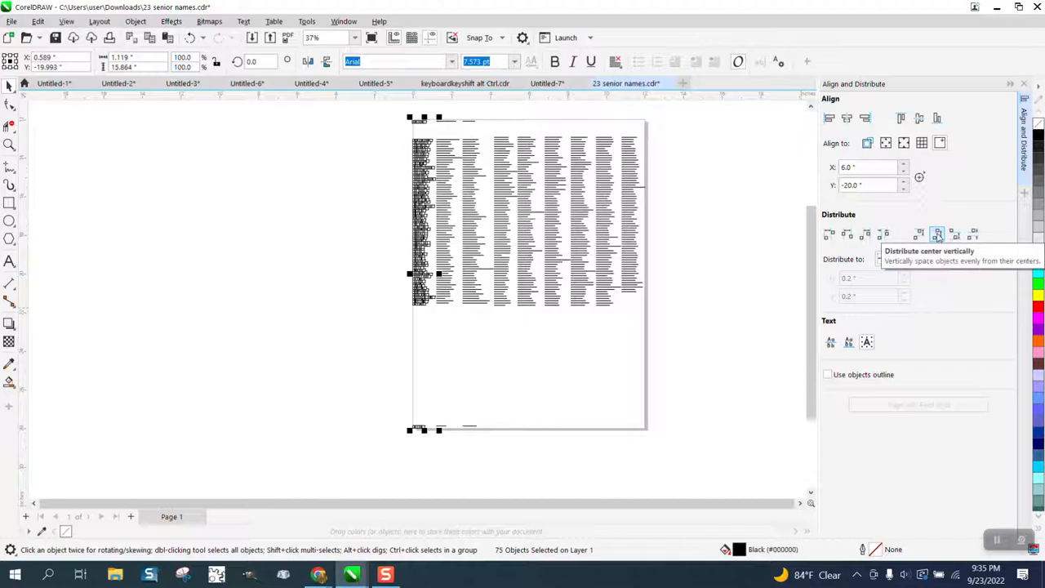
pyautogui.click(938, 235)
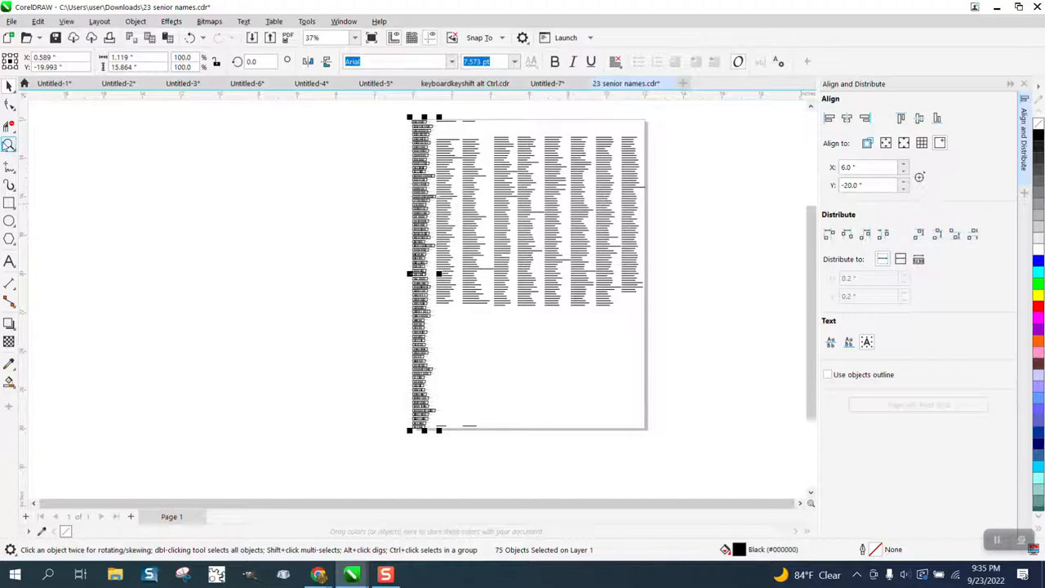
# - Examine the vertical spacing of the names in the distributed first column against the neighbouring columns
pyautogui.click(8, 144)
pyautogui.moveTo(394, 129); pyautogui.dragTo(469, 171)
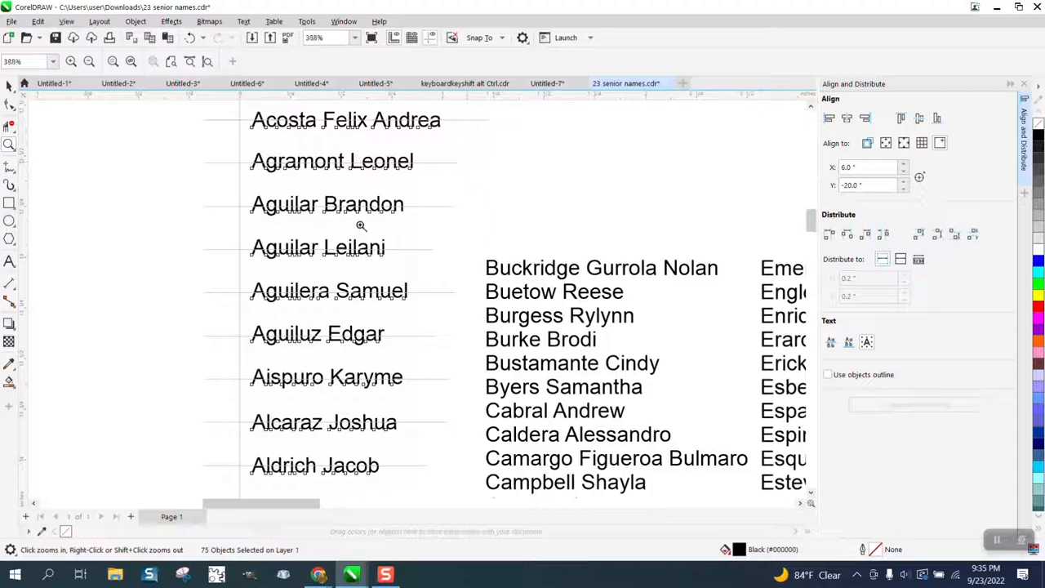
pyautogui.scroll(-5, 308, 191)
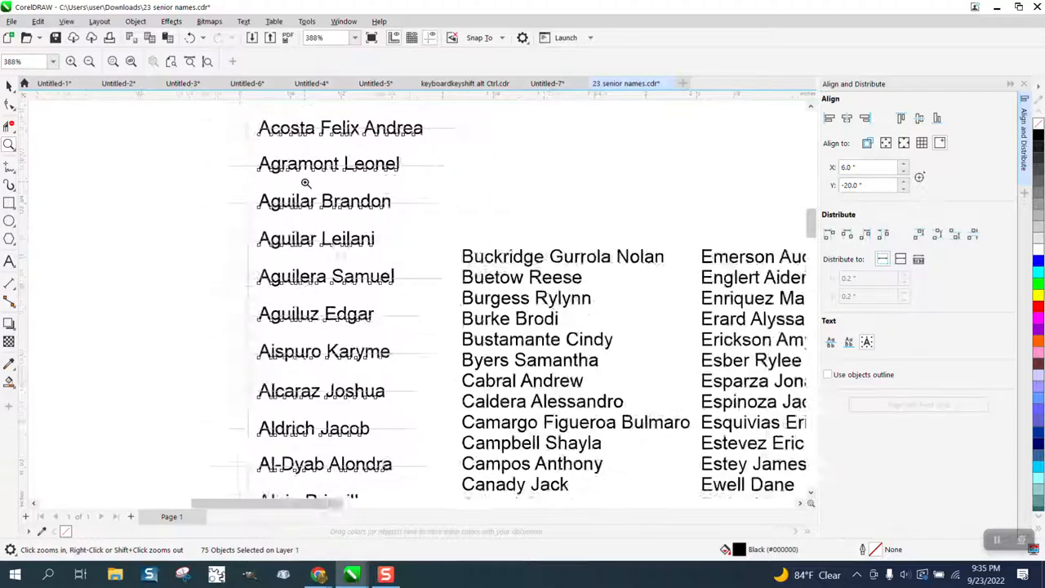
pyautogui.scroll(-2, 304, 182)
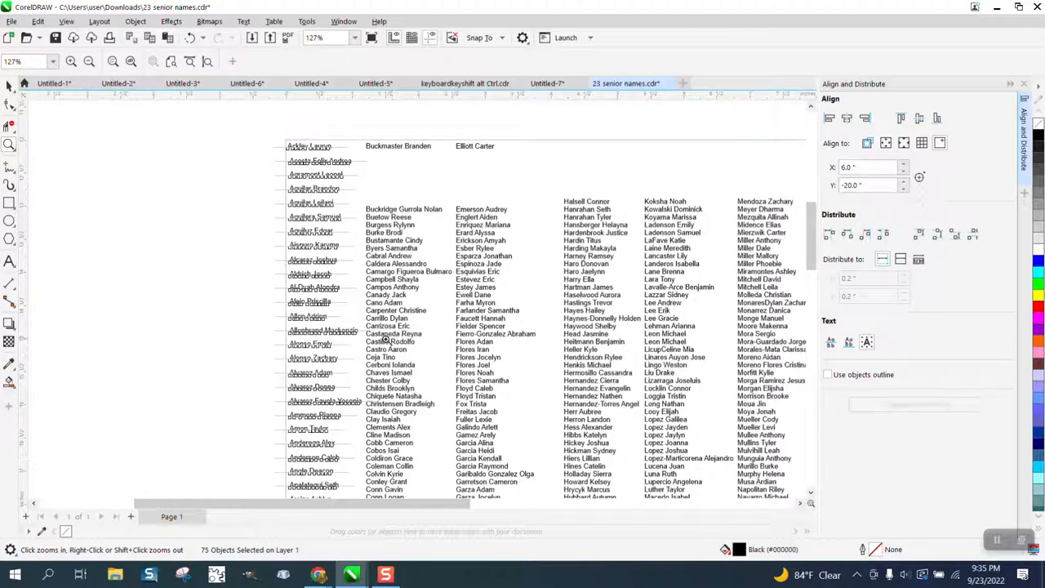
pyautogui.scroll(-3, 375, 331)
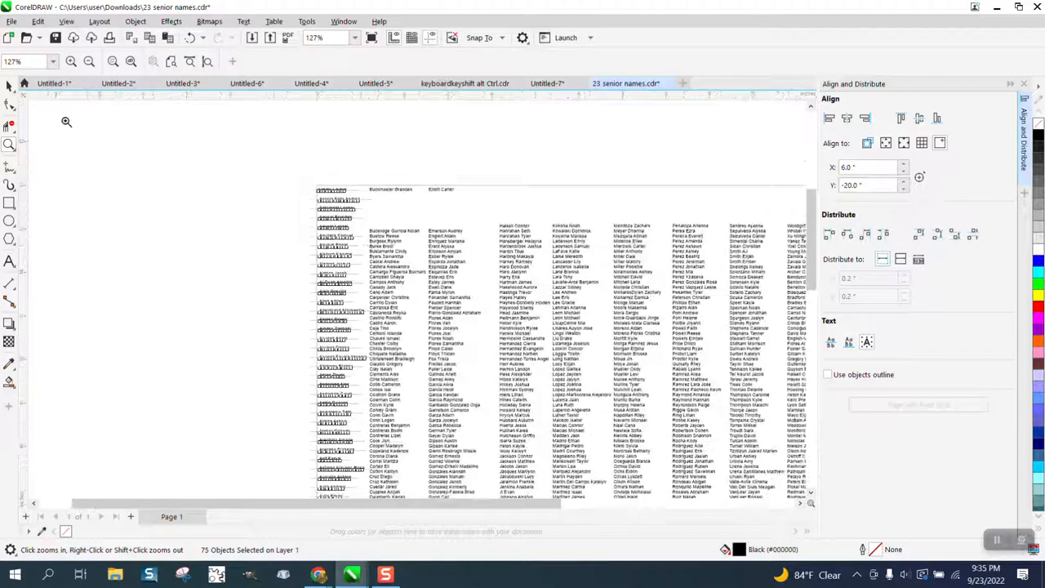
pyautogui.click(10, 86)
pyautogui.press('F3')
pyautogui.press('F3')
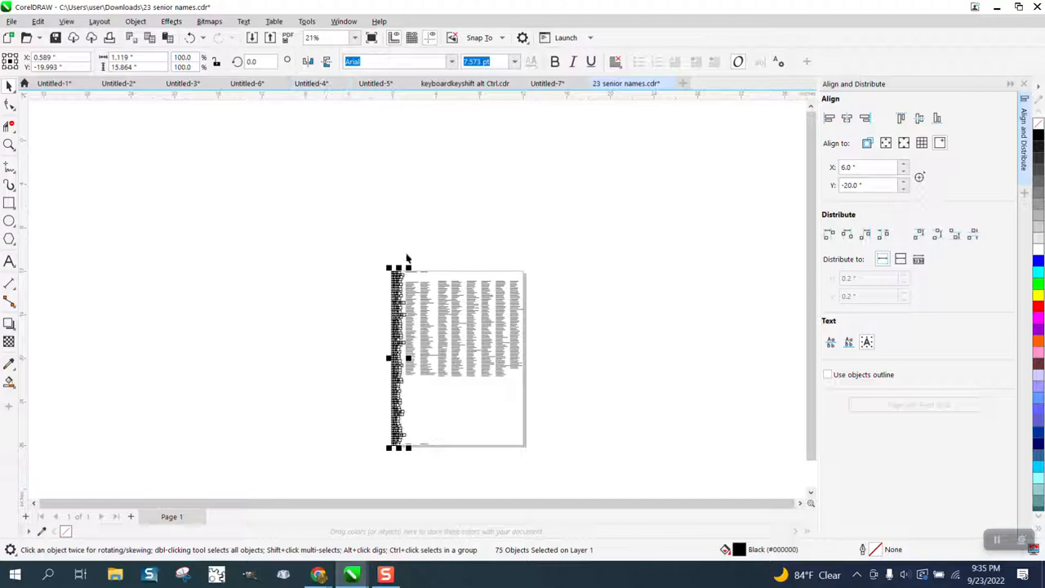
# - Select every name in the second column from page top to bottom and distribute them vertically by their centers
pyautogui.moveTo(403, 267); pyautogui.dragTo(414, 455)
pyautogui.click(587, 296)
pyautogui.moveTo(405, 313); pyautogui.dragTo(423, 451)
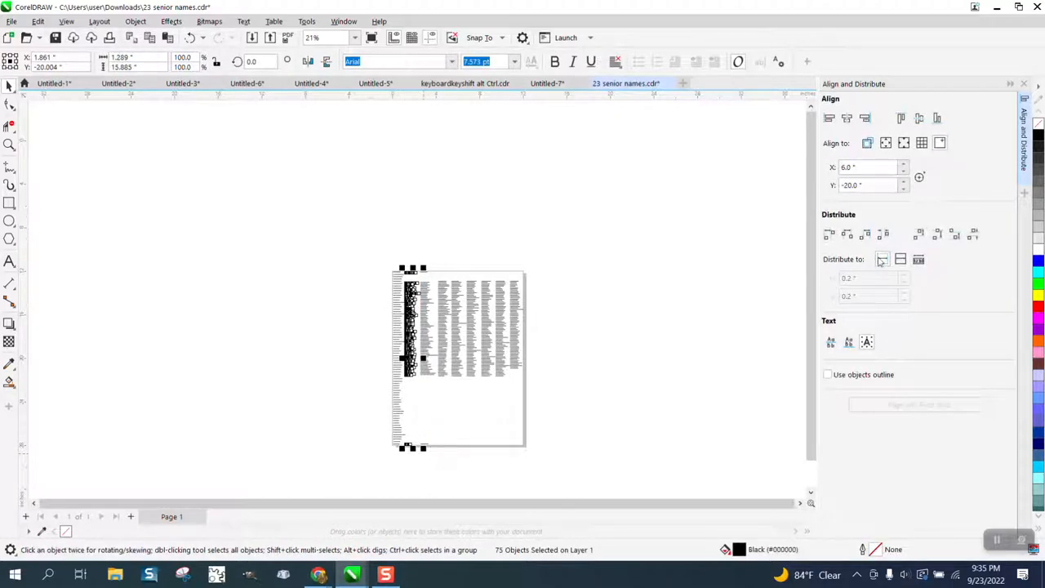
pyautogui.click(936, 235)
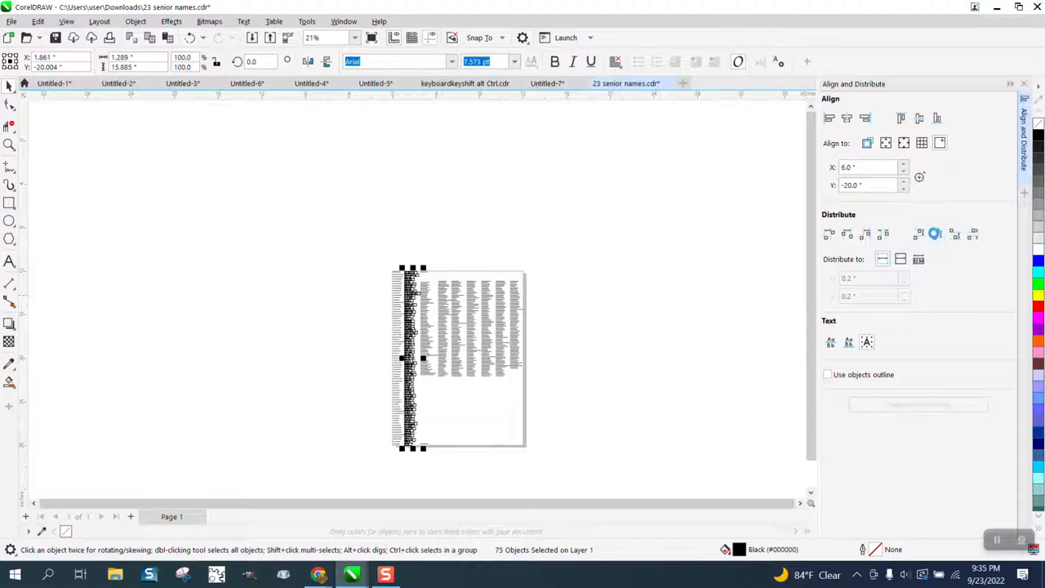
# - Select every name in the third column, including its top and bottom names, and distribute them vertically by their centers
pyautogui.click(566, 286)
pyautogui.moveTo(417, 270); pyautogui.dragTo(444, 461)
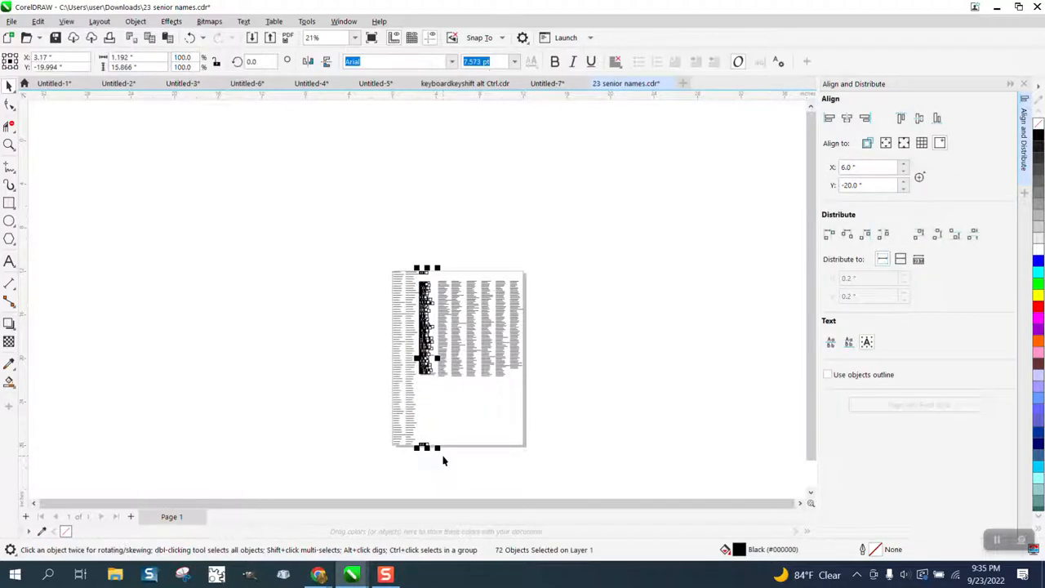
pyautogui.click(419, 223)
pyautogui.moveTo(409, 234); pyautogui.dragTo(447, 455)
pyautogui.click(937, 233)
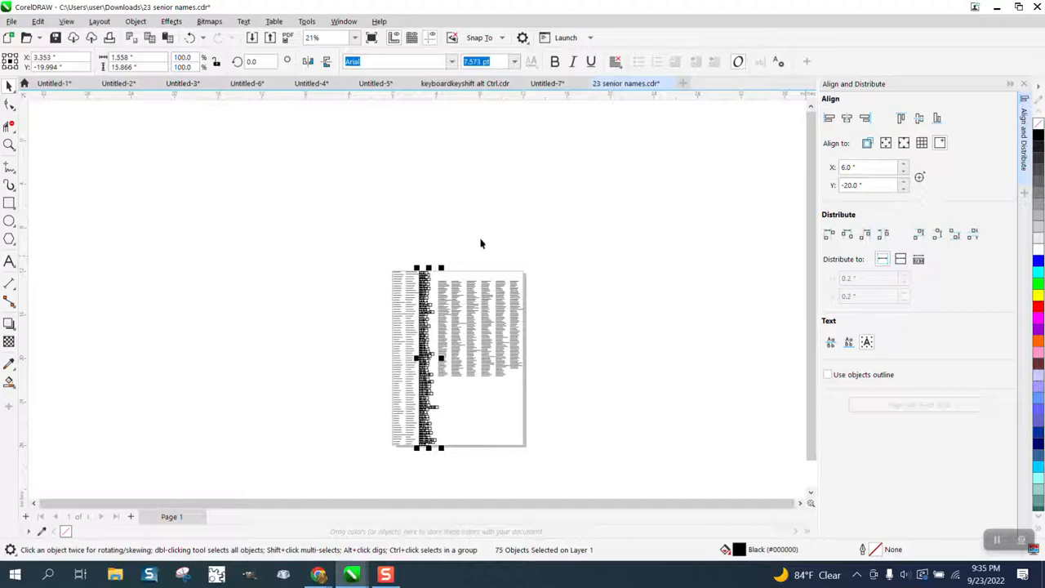
# - Select the upper names of the first three columns and examine how their rows line up and how close the longest names come
pyautogui.click(9, 145)
pyautogui.moveTo(352, 253); pyautogui.dragTo(540, 356)
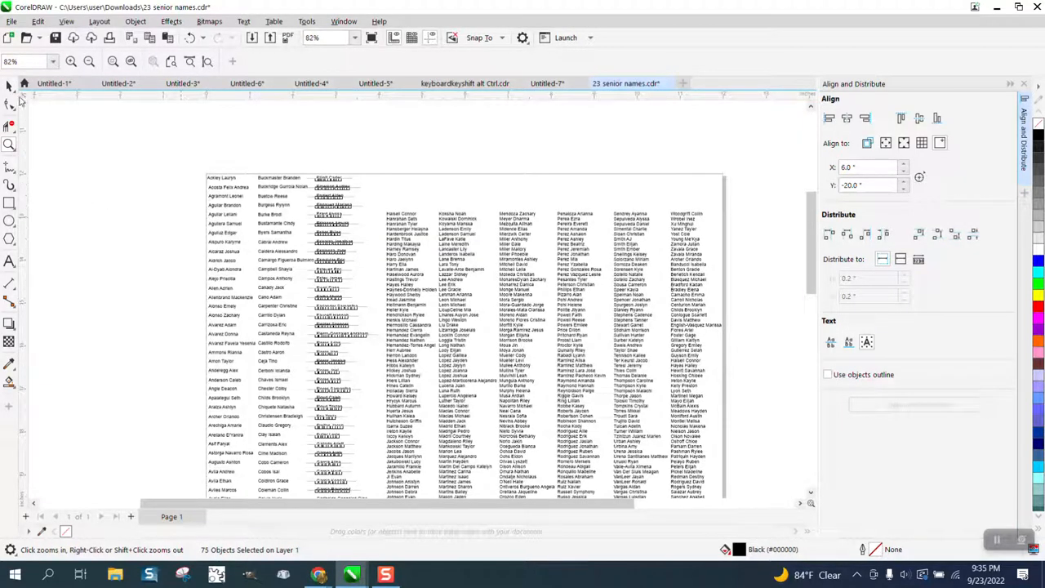
pyautogui.click(9, 85)
pyautogui.click(258, 133)
pyautogui.moveTo(201, 190); pyautogui.dragTo(527, 297)
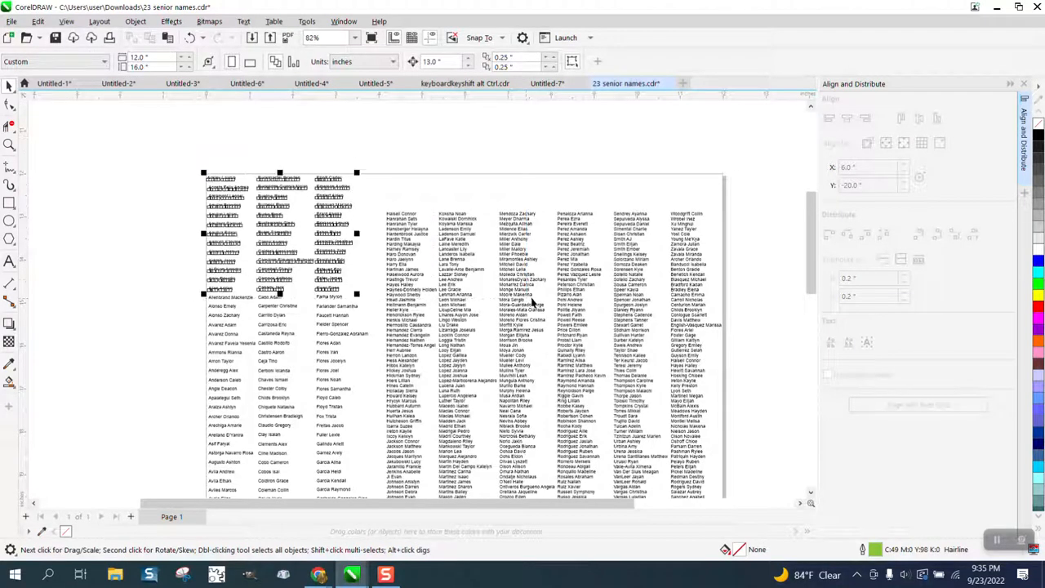
pyautogui.click(9, 145)
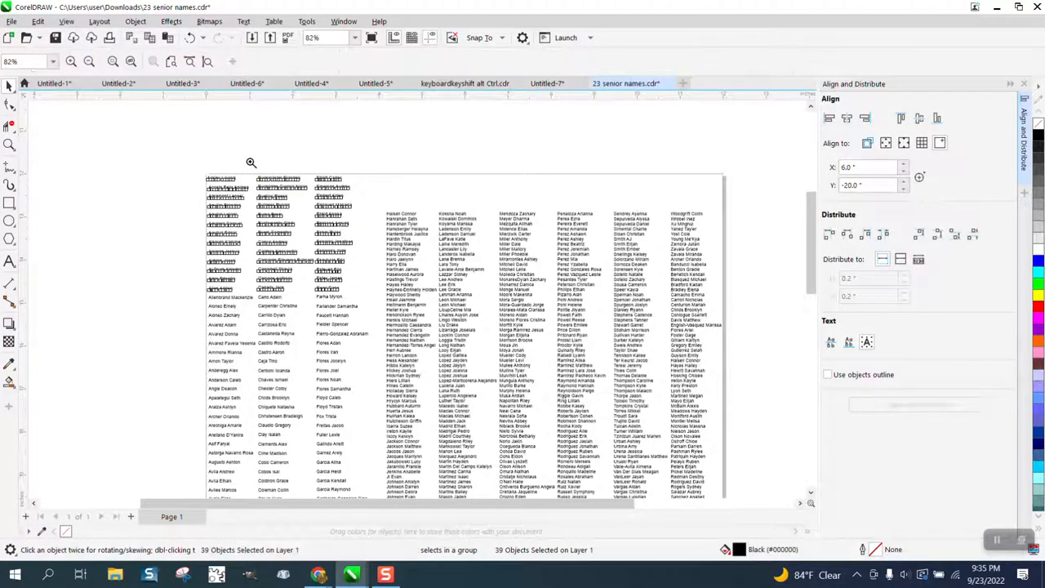
pyautogui.moveTo(207, 168); pyautogui.dragTo(518, 324)
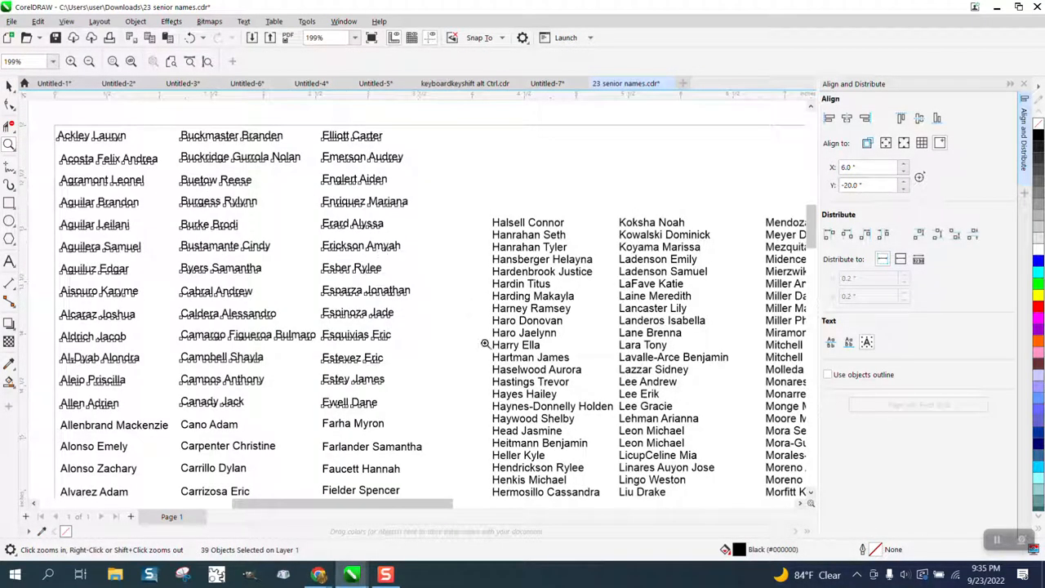
pyautogui.scroll(-1, 447, 286)
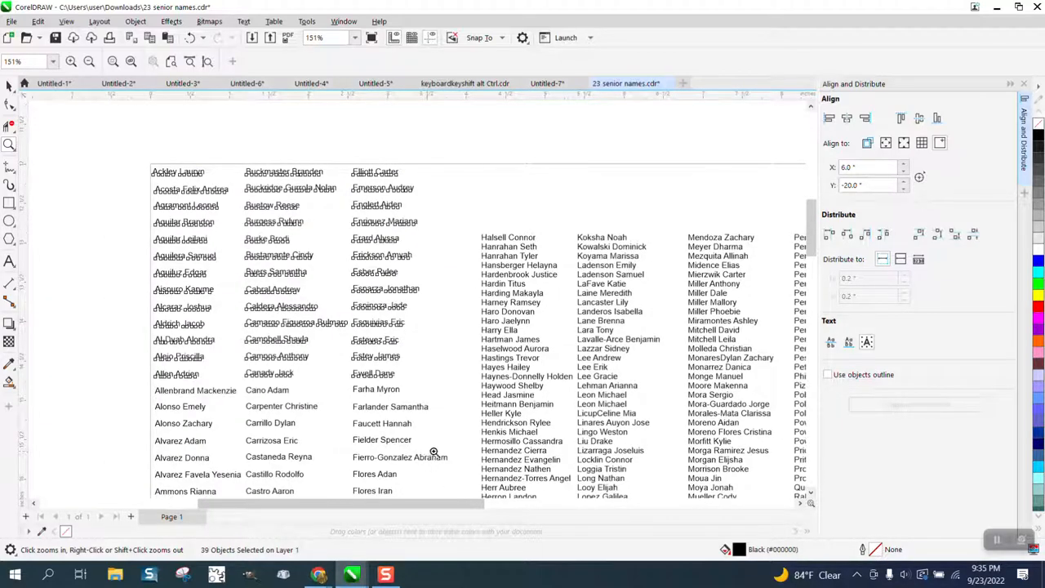
pyautogui.moveTo(263, 316); pyautogui.dragTo(426, 356)
pyautogui.scroll(-3, 413, 327)
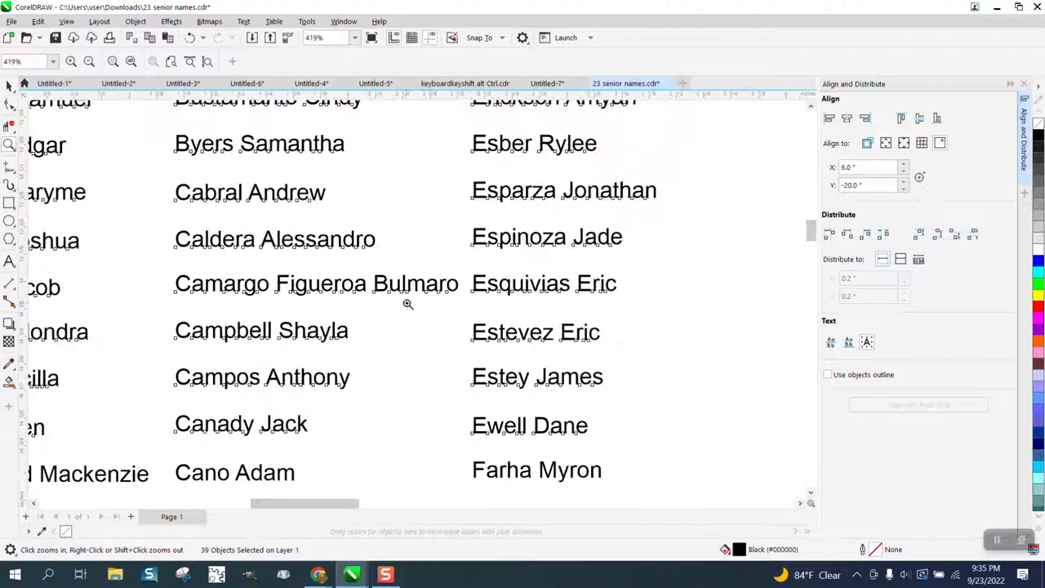
pyautogui.scroll(-1, 415, 298)
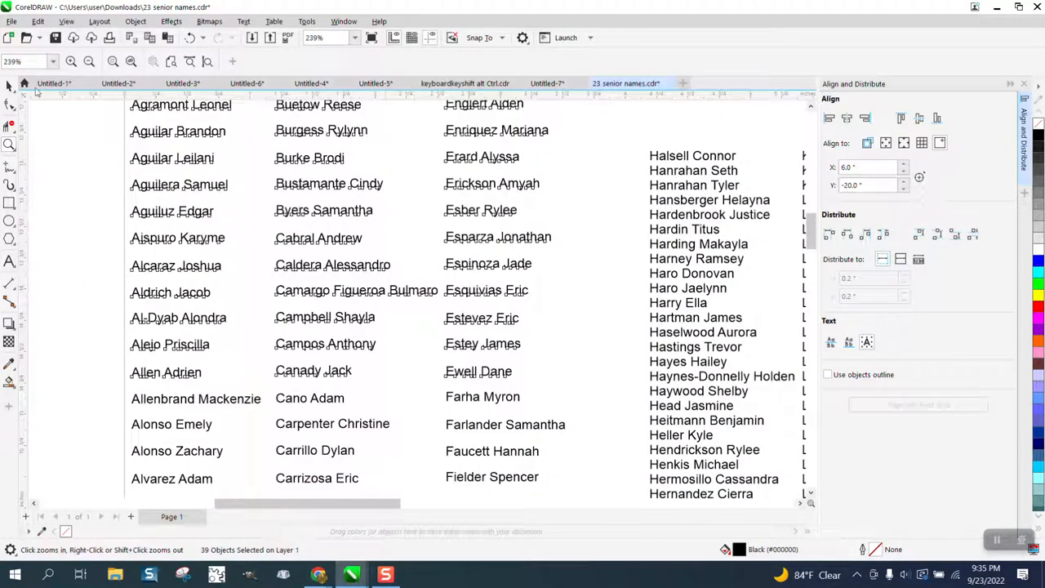
# - Move the long three-word name in the upper part of the second column slightly left, to about X 1.69"
pyautogui.click(9, 85)
pyautogui.click(334, 252)
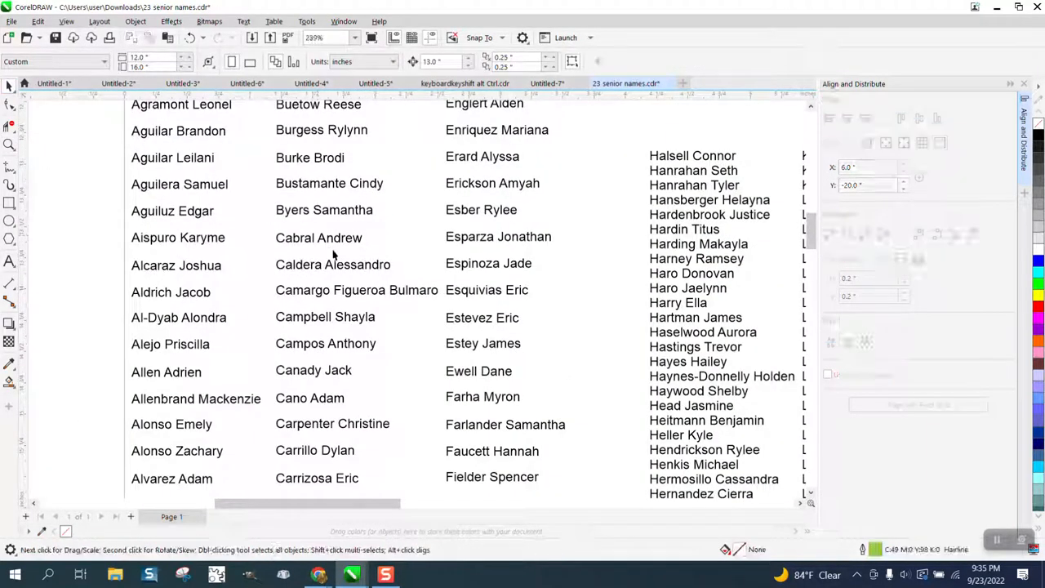
pyautogui.click(369, 296)
pyautogui.moveTo(369, 292); pyautogui.dragTo(350, 290)
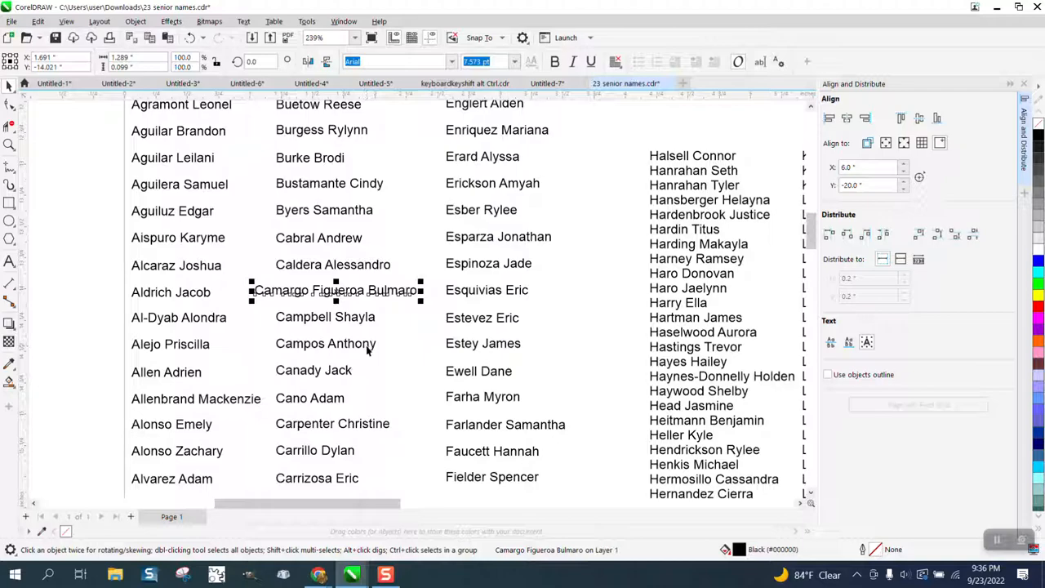
# - Move the long hyphenated name in the third column slightly left, away from the fourth column, and deselect it
pyautogui.scroll(-4, 366, 348)
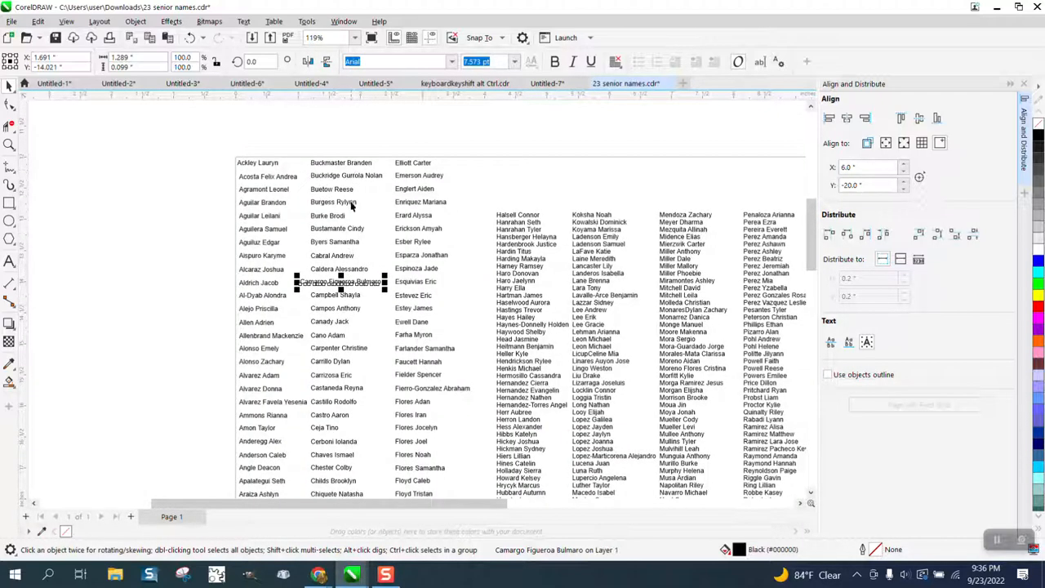
pyautogui.scroll(-1, 351, 206)
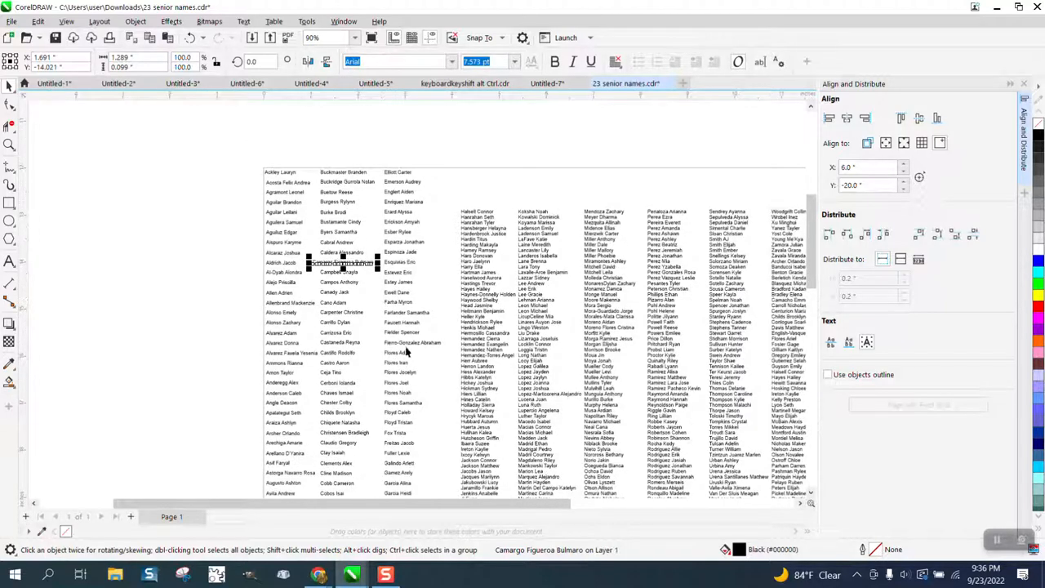
pyautogui.moveTo(408, 346); pyautogui.dragTo(399, 346)
pyautogui.click(448, 303)
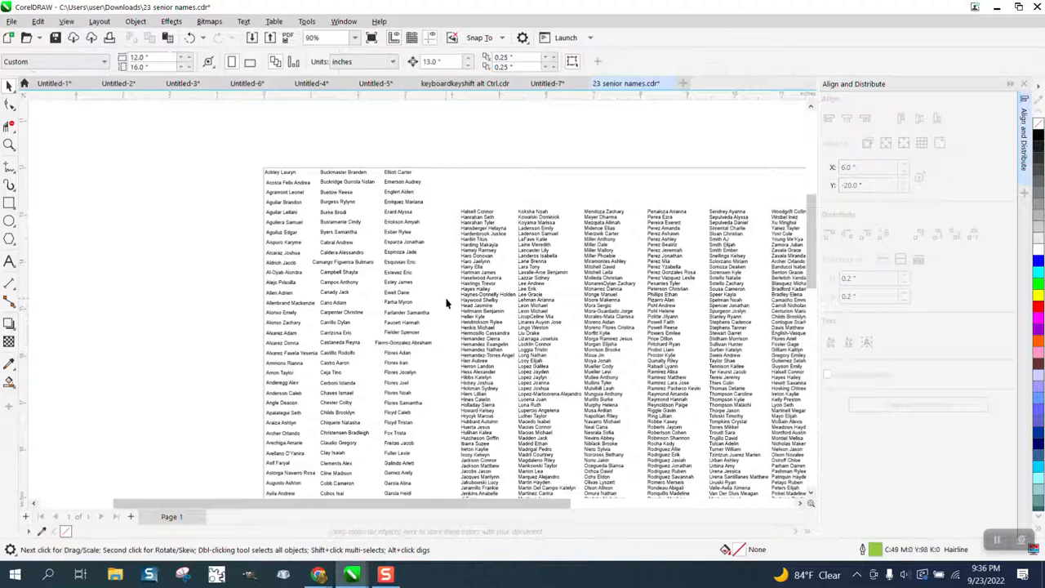
# - Examine the gaps between the first three columns down the page, looking at long names that run close to the next column
pyautogui.click(9, 145)
pyautogui.moveTo(287, 215); pyautogui.dragTo(476, 406)
pyautogui.rightClick(413, 393)
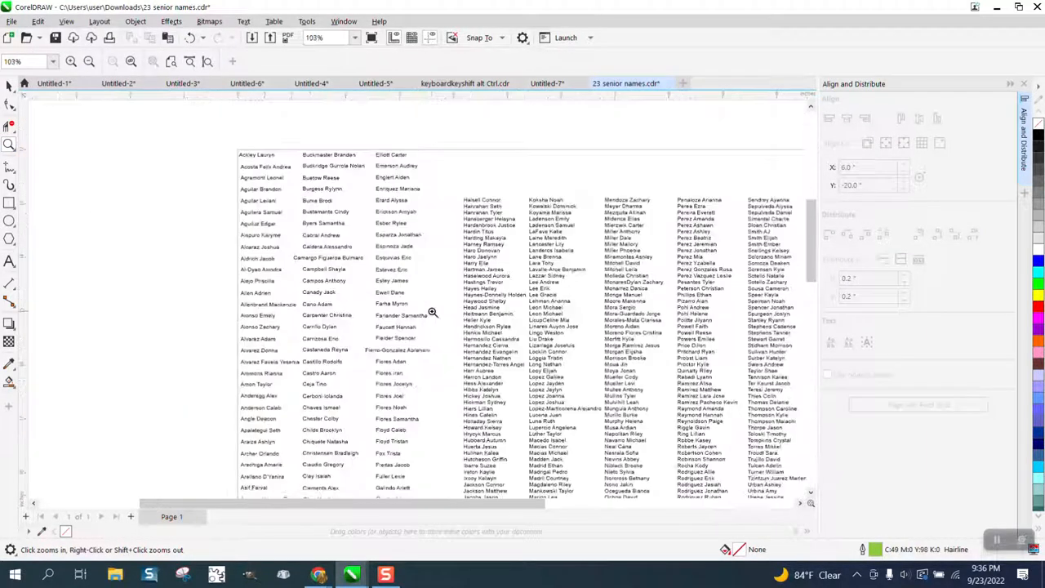
pyautogui.rightClick(352, 236)
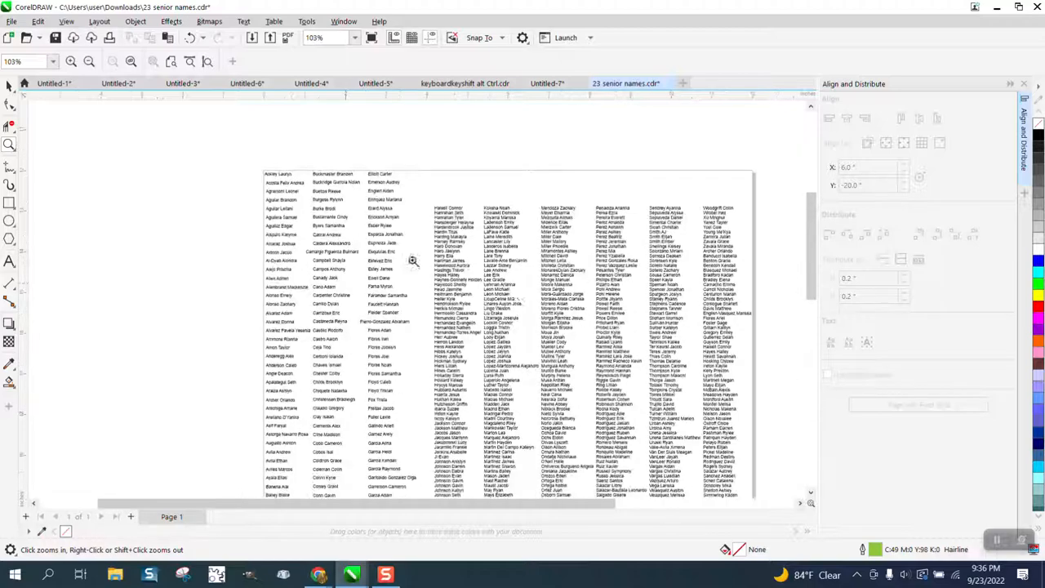
pyautogui.rightClick(453, 303)
pyautogui.rightClick(439, 300)
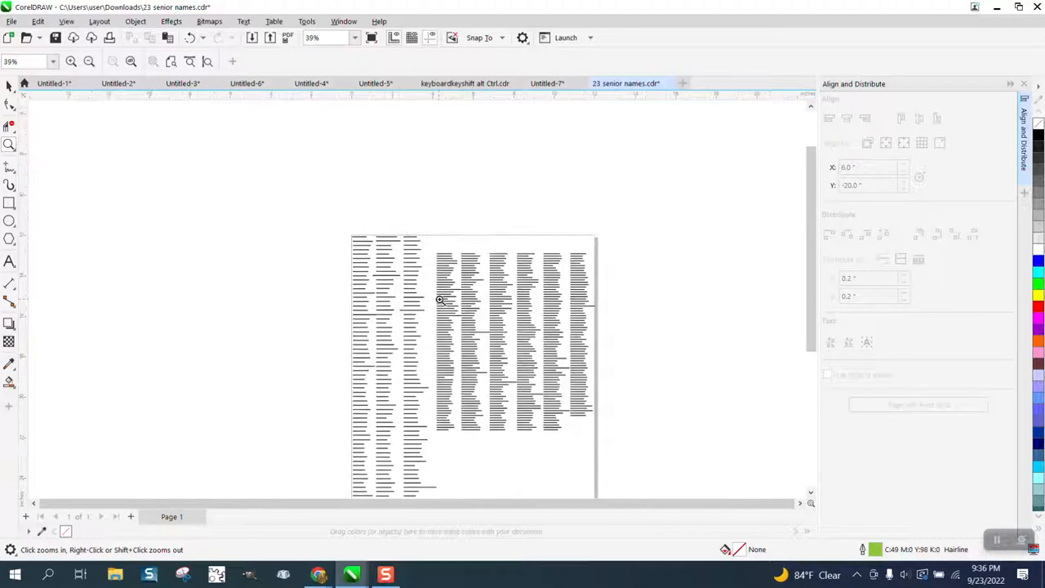
pyautogui.scroll(-2, 439, 301)
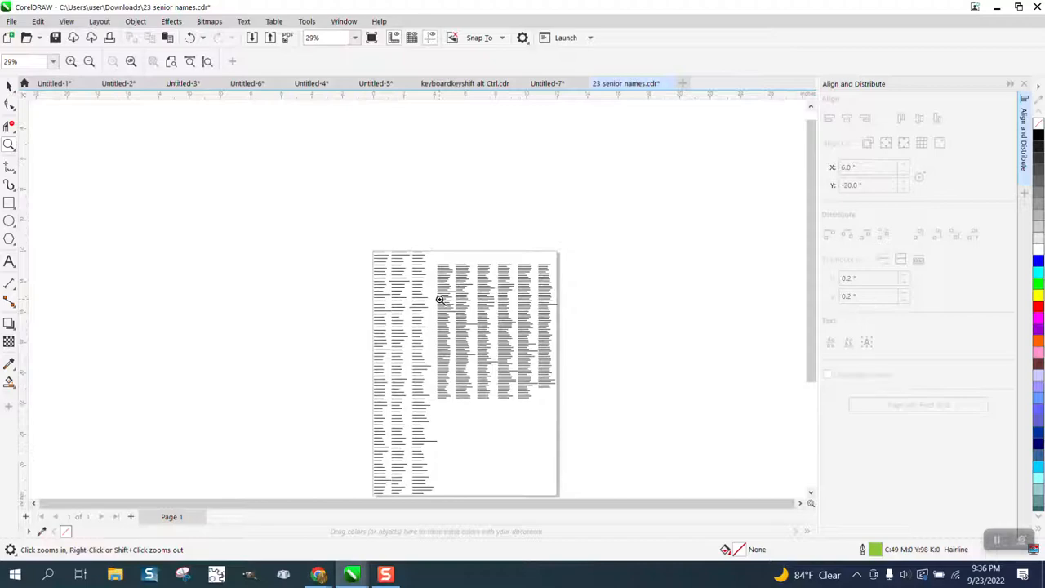
pyautogui.moveTo(374, 237); pyautogui.dragTo(571, 417)
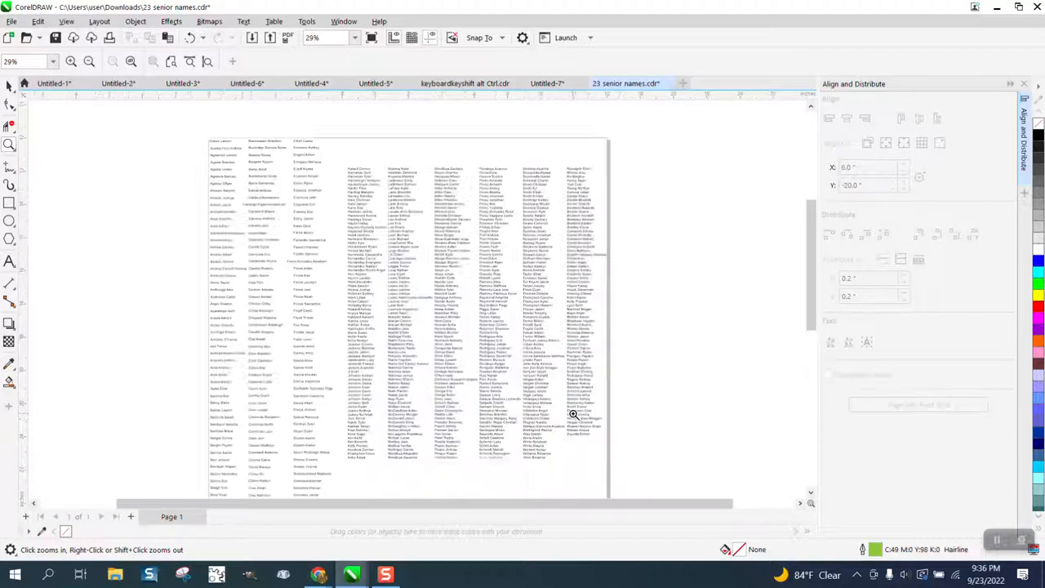
pyautogui.moveTo(204, 318); pyautogui.dragTo(363, 371)
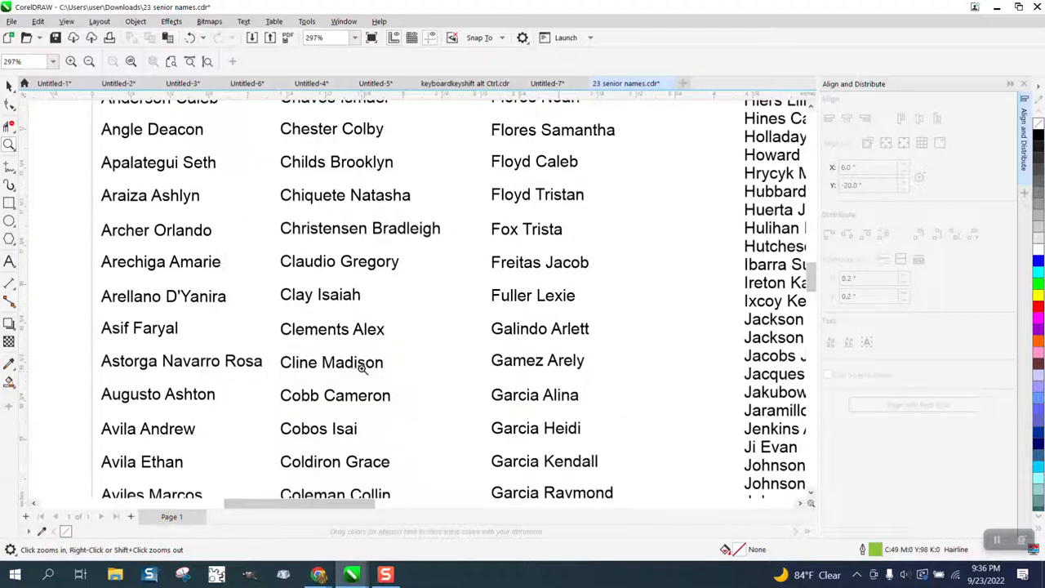
pyautogui.scroll(-1, 345, 351)
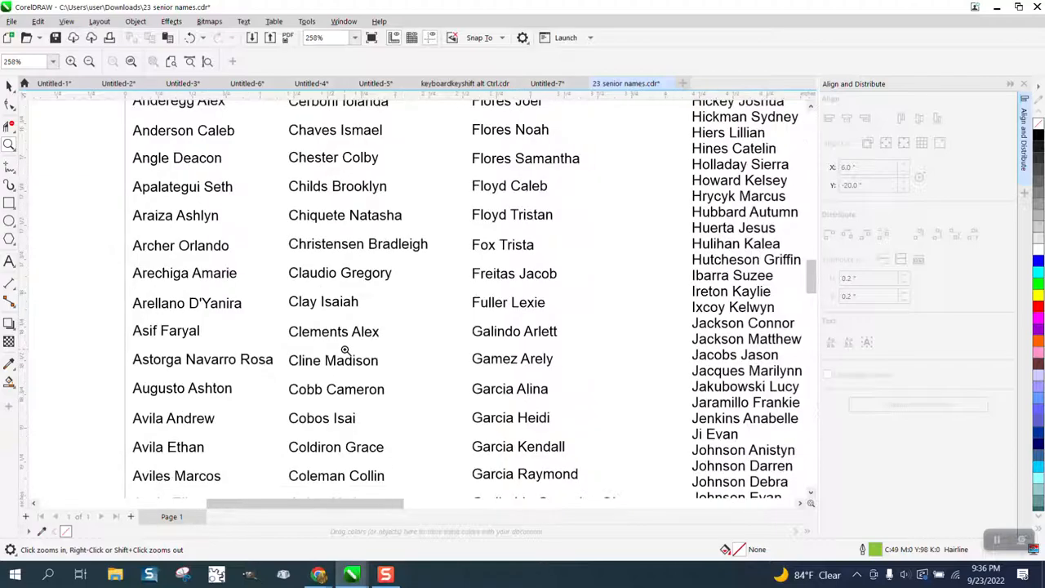
pyautogui.scroll(-3, 346, 352)
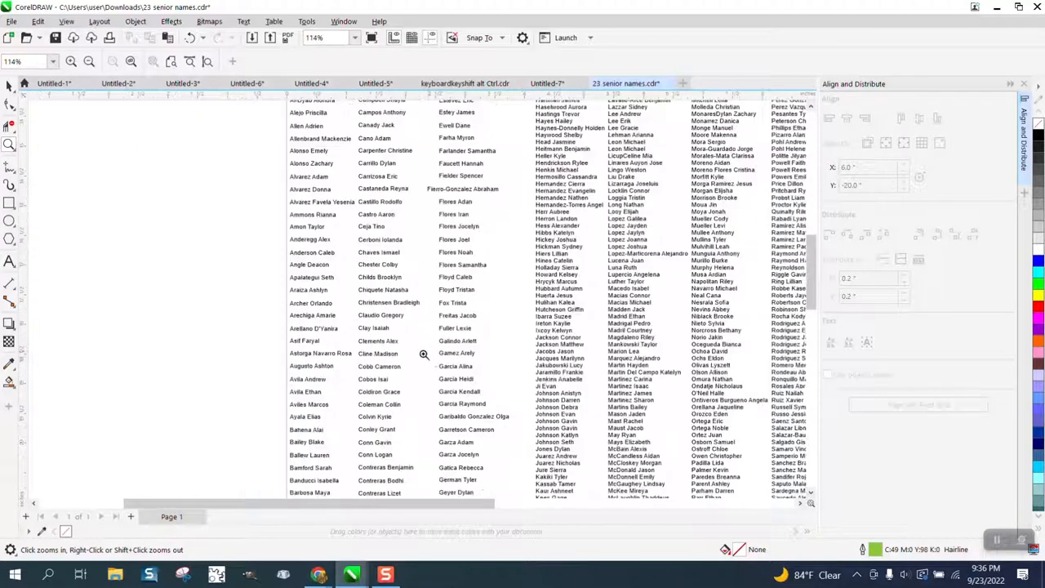
pyautogui.moveTo(279, 336); pyautogui.dragTo(408, 375)
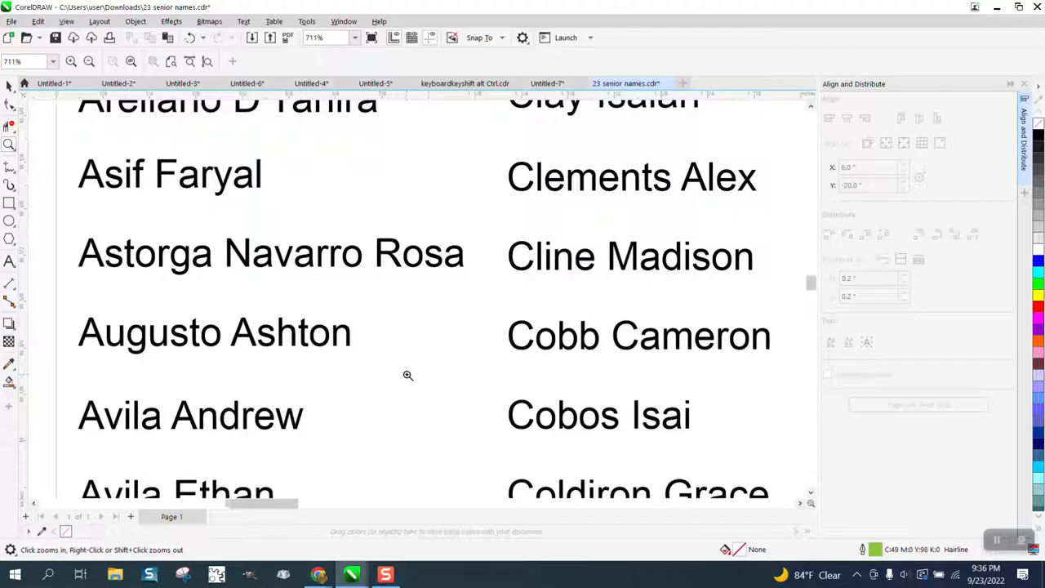
# - Try a 10 pt font size on the long three-word name midway down the first column and undo the change
pyautogui.scroll(-1, 407, 374)
pyautogui.scroll(-1, 163, 294)
pyautogui.click(9, 85)
pyautogui.click(275, 297)
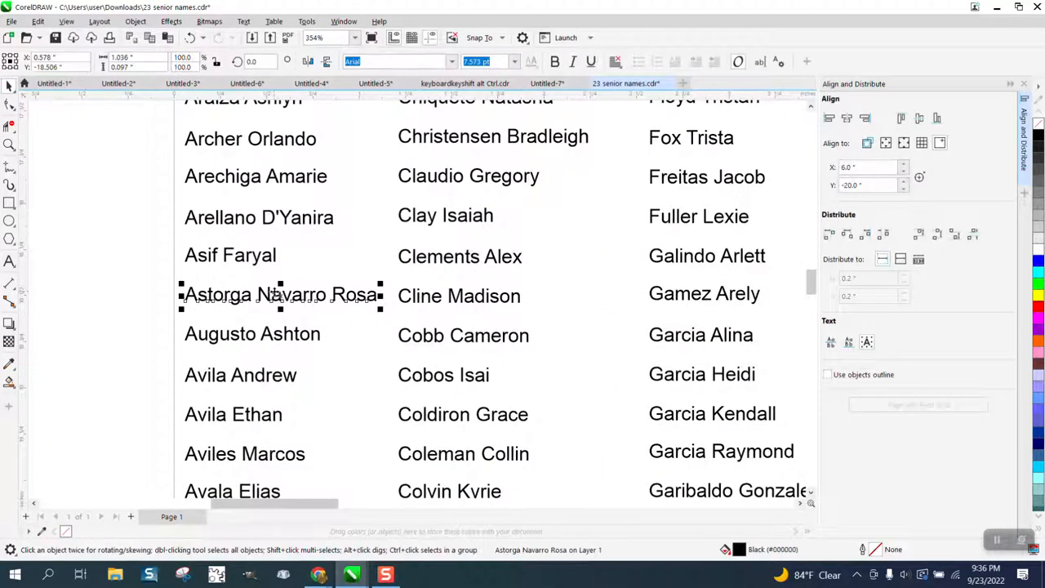
pyautogui.moveTo(464, 62); pyautogui.dragTo(451, 62)
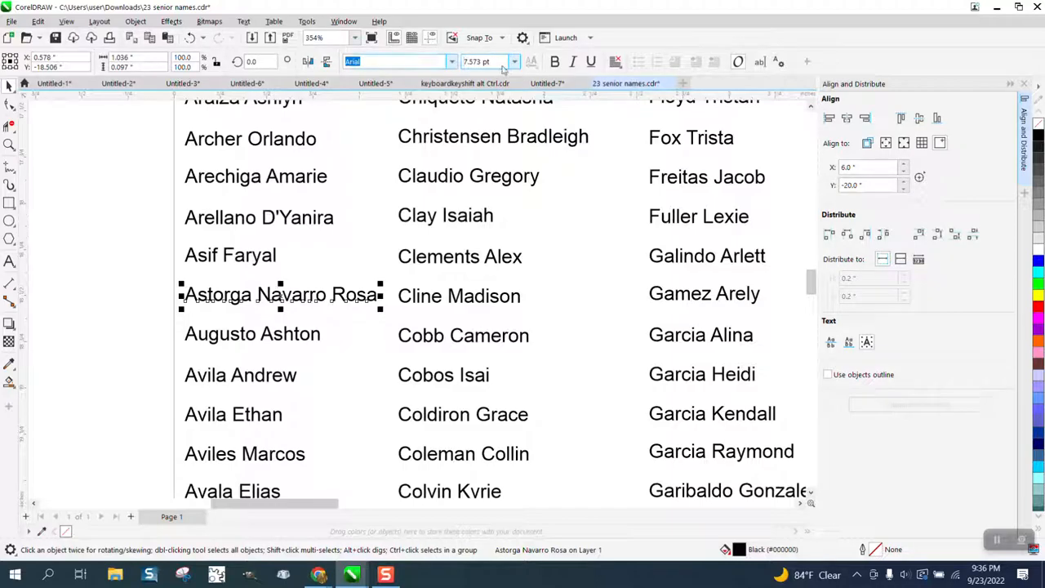
pyautogui.click(490, 63)
pyautogui.write('10')
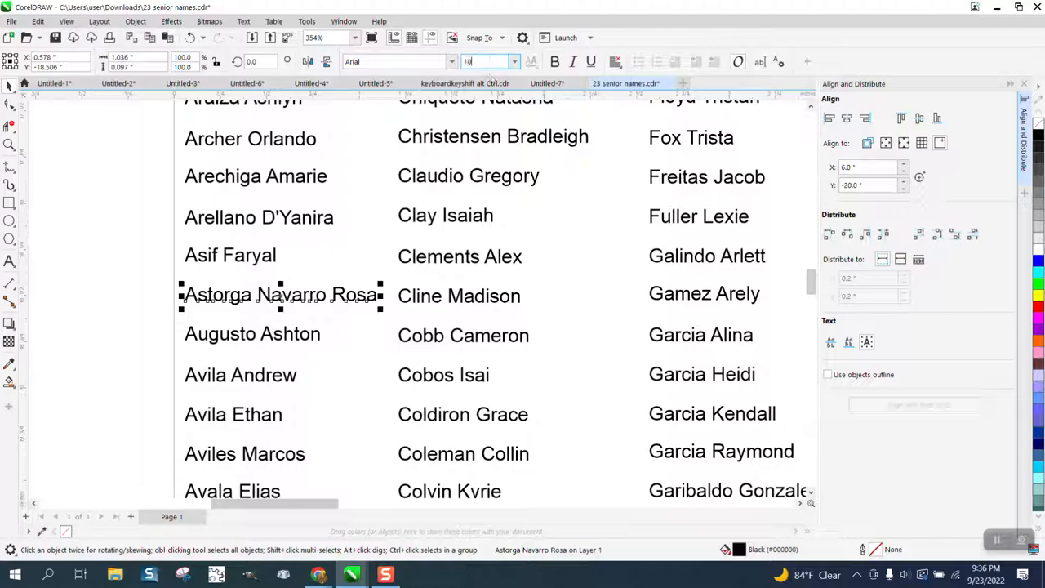
pyautogui.press('Return')
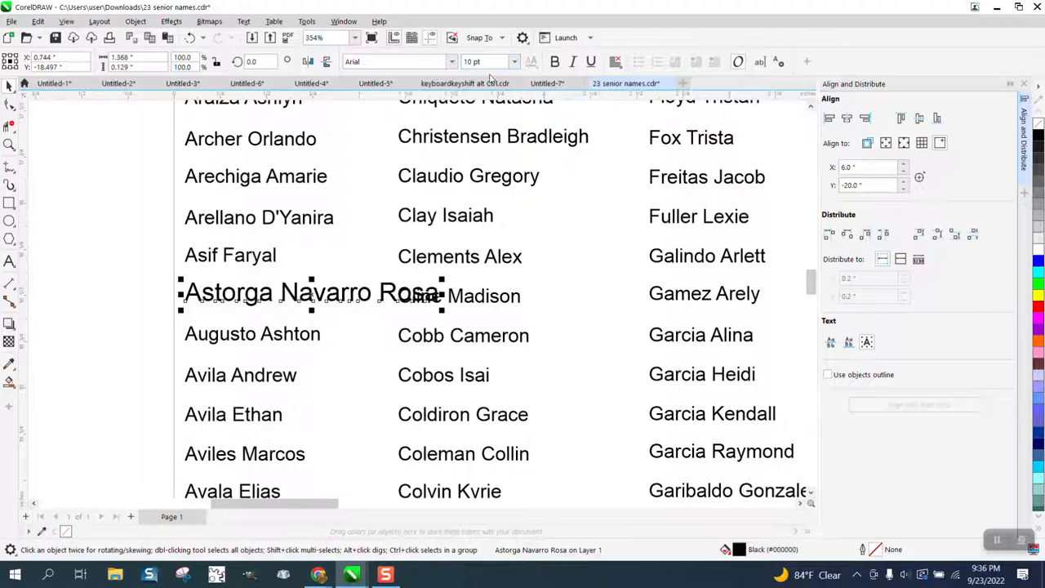
pyautogui.click(190, 38)
# - Examine the overall layout of the name columns across the whole page
pyautogui.scroll(-5, 475, 280)
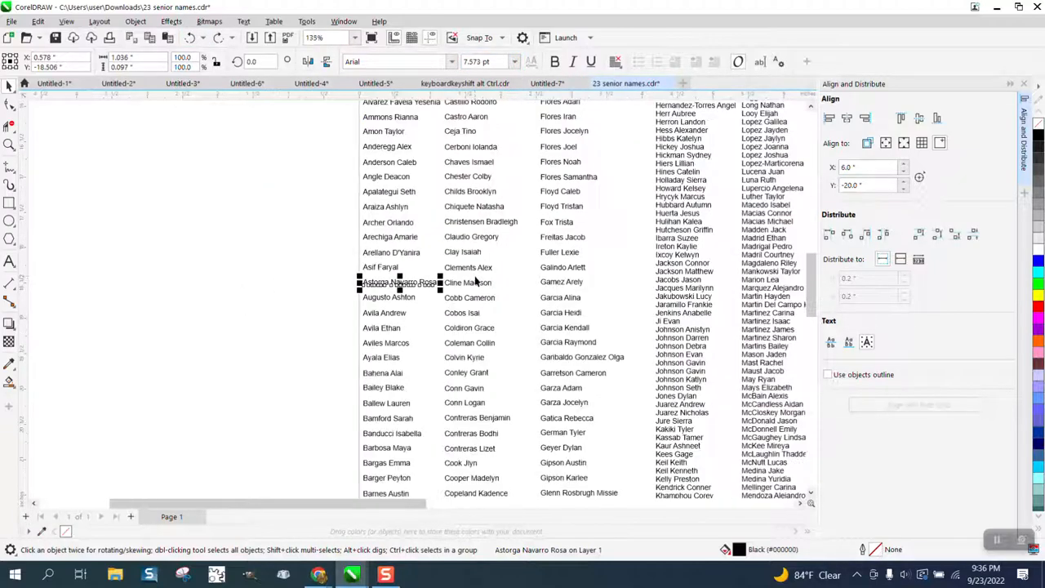
pyautogui.scroll(-4, 475, 279)
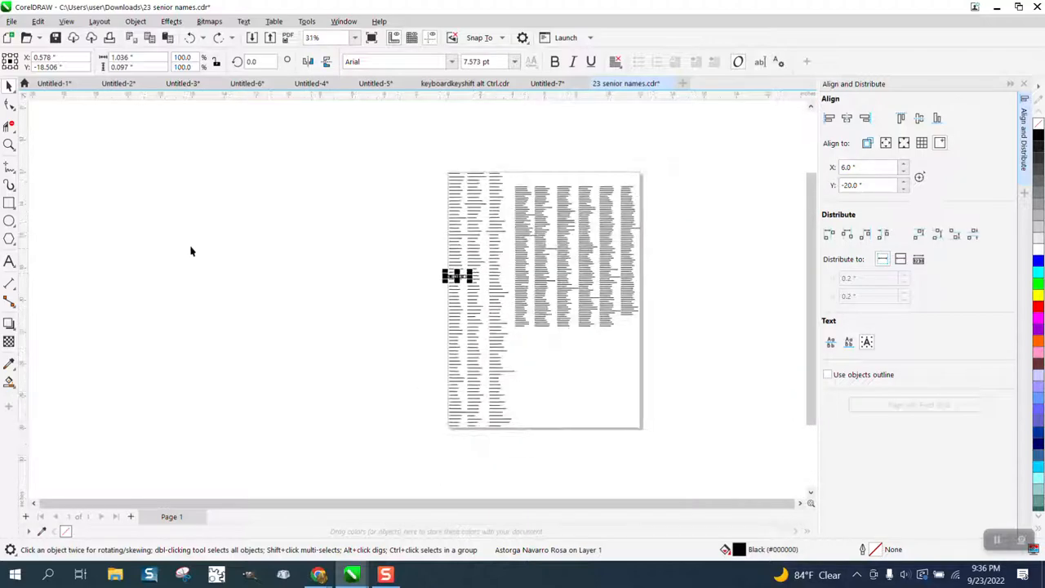
pyautogui.click(9, 145)
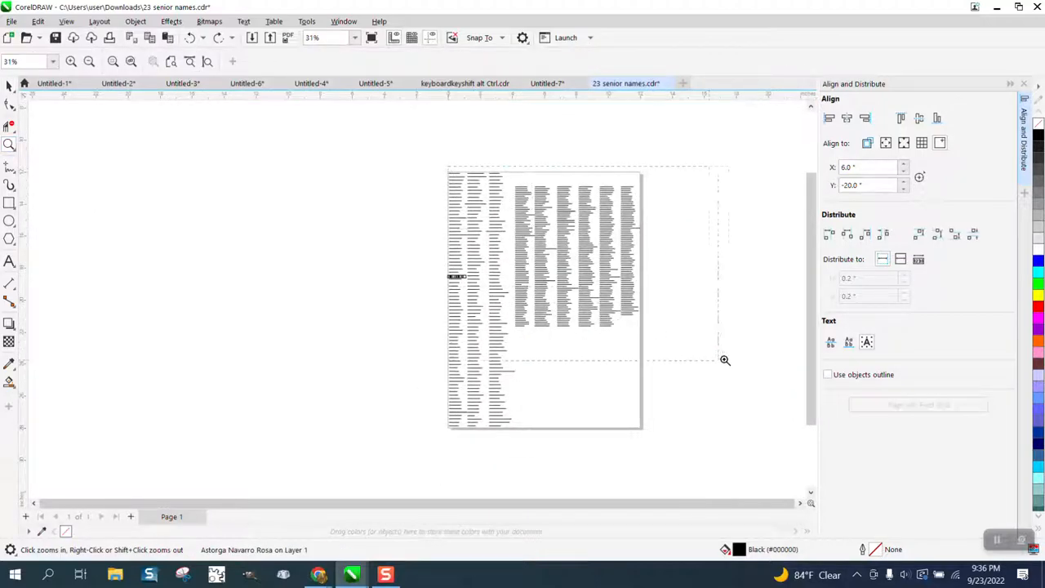